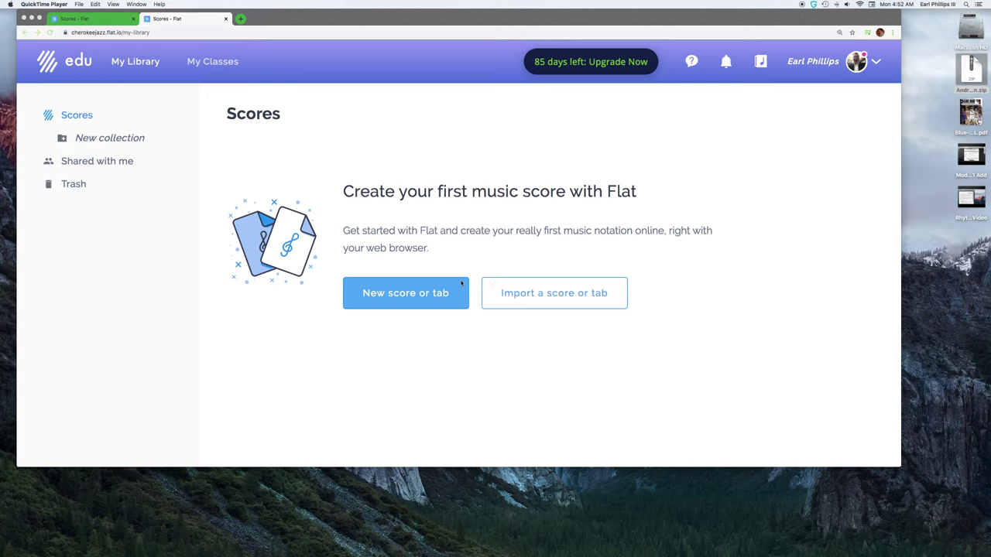
Start a new score titled 'Custom Instruments'.
{"action": "left_click", "coordinate": [418, 302]}
{"action": "left_click", "coordinate": [418, 302]}
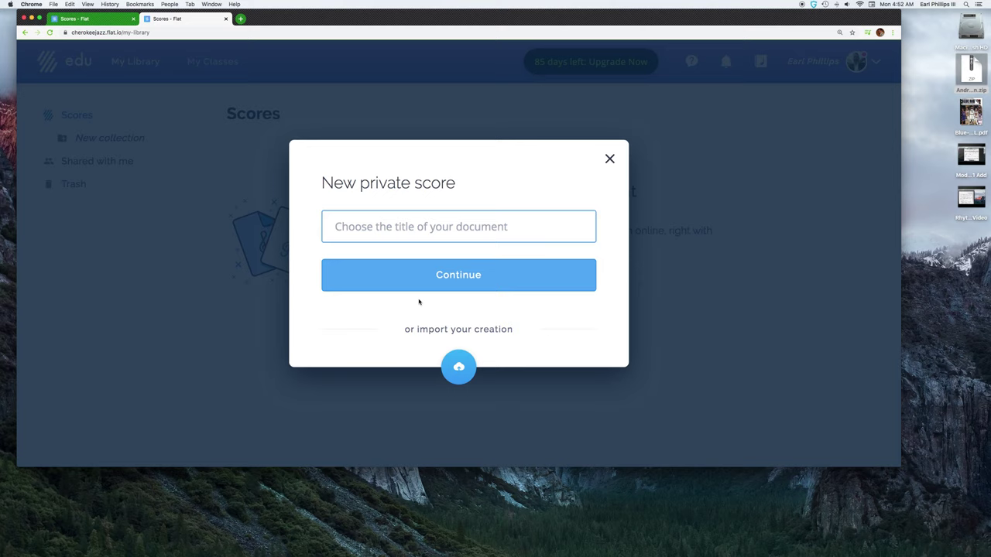
{"action": "type", "text": "Cus"}
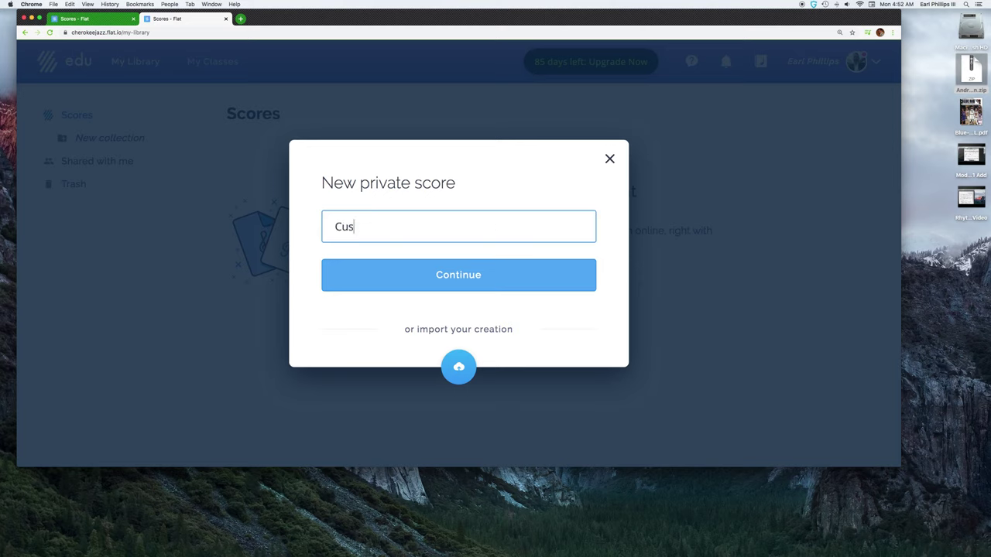
{"action": "type", "text": "tom Instruments"}
{"action": "left_click", "coordinate": [499, 266]}
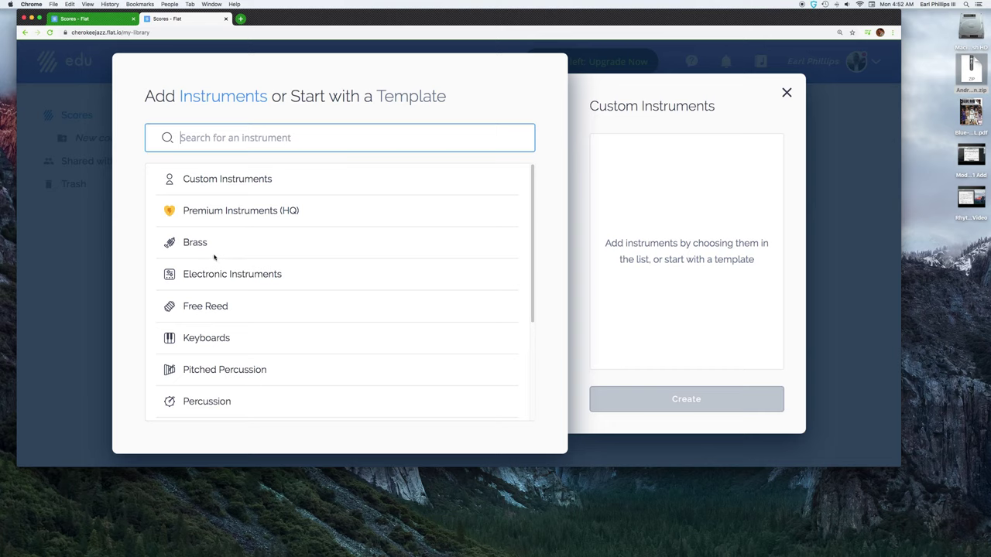
Add Horn in F and Tuba from the Brass group and create the score.
{"action": "left_click", "coordinate": [225, 244]}
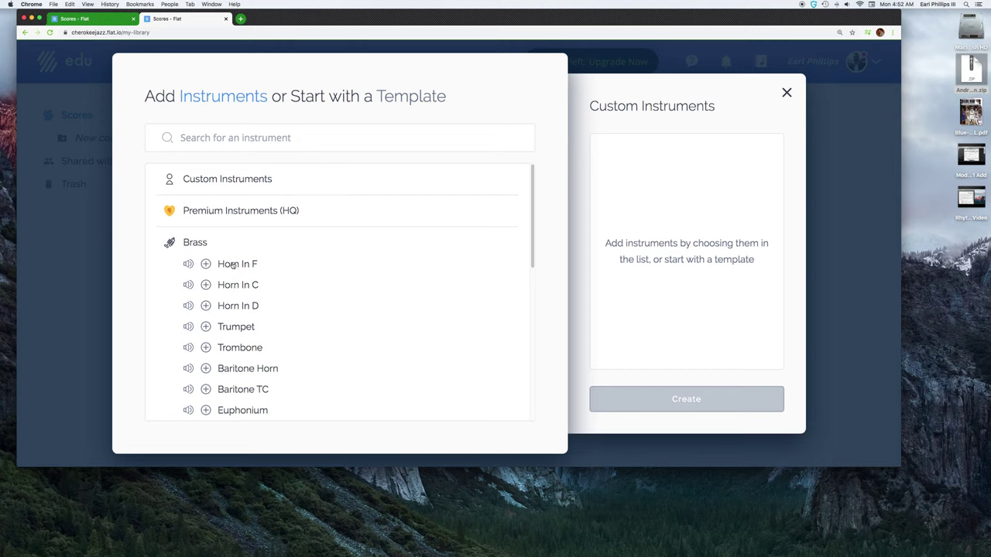
{"action": "left_click", "coordinate": [233, 266]}
{"action": "scroll", "coordinate": [233, 364], "scroll_direction": "down", "scroll_amount": 1}
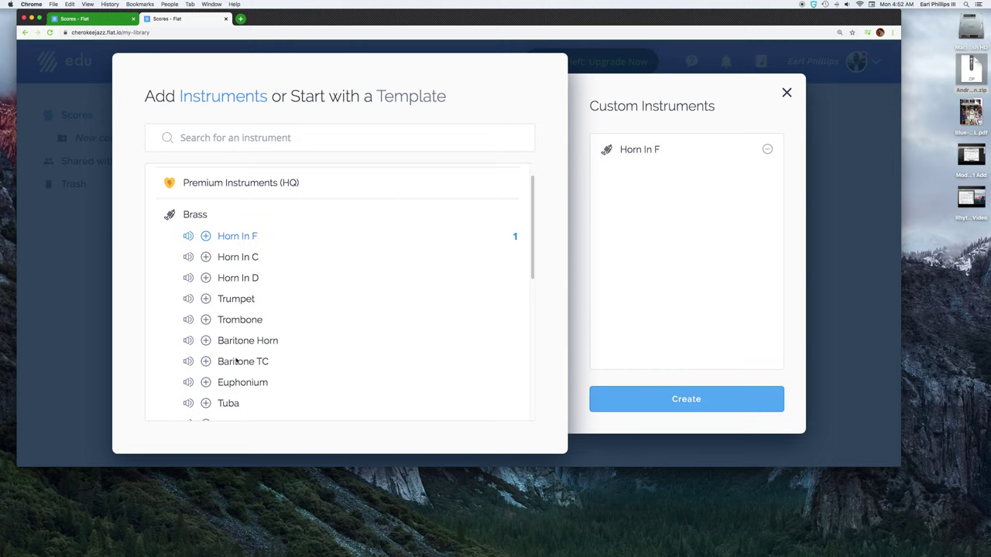
{"action": "left_click", "coordinate": [232, 404]}
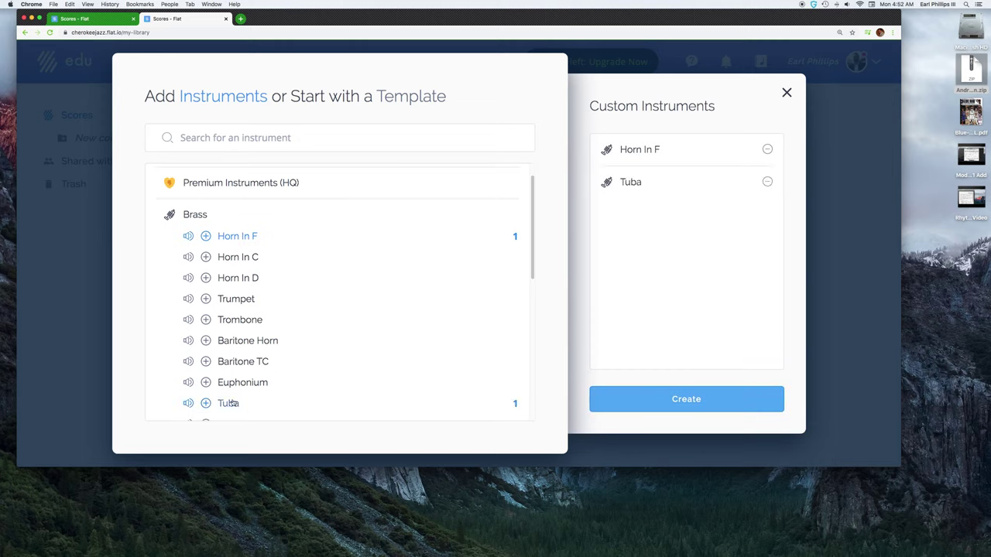
{"action": "left_click", "coordinate": [636, 409]}
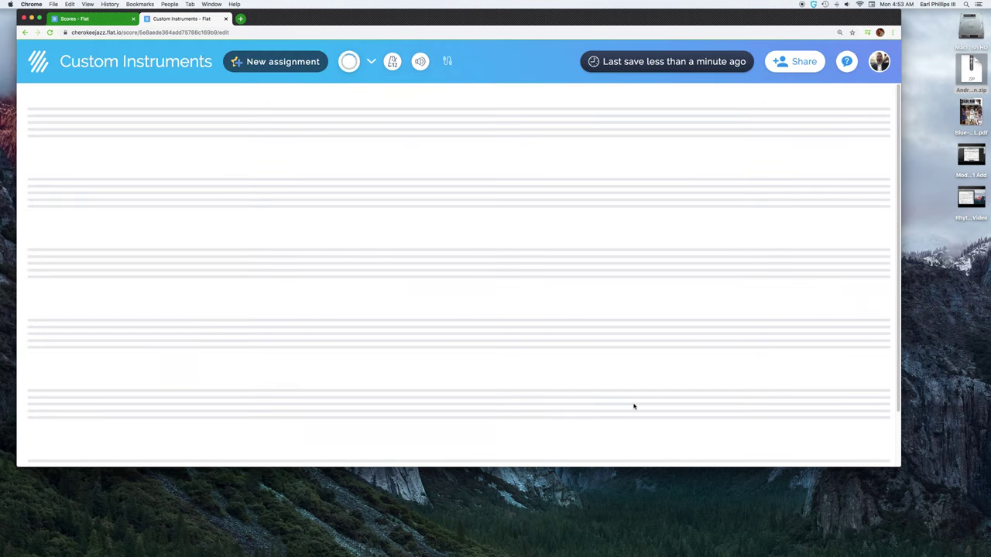
Delete the saved Bass Trombone from the account's Custom instruments settings.
{"action": "left_click", "coordinate": [879, 61]}
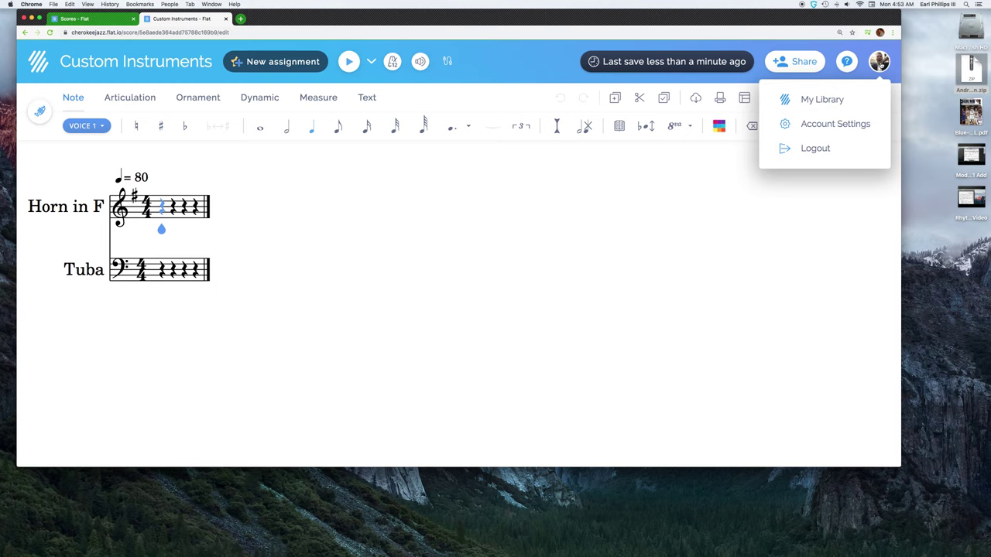
{"action": "left_click", "coordinate": [833, 134]}
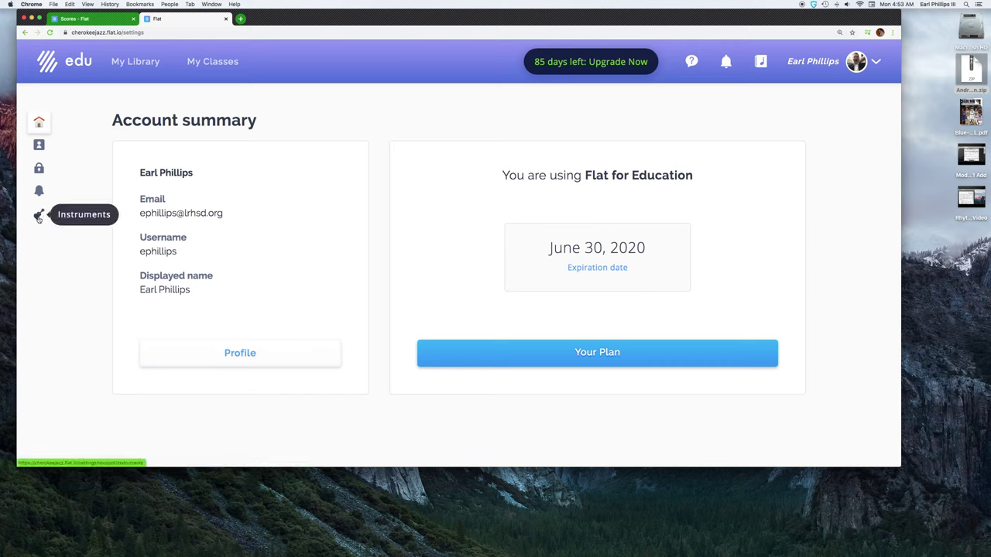
{"action": "left_click", "coordinate": [39, 217]}
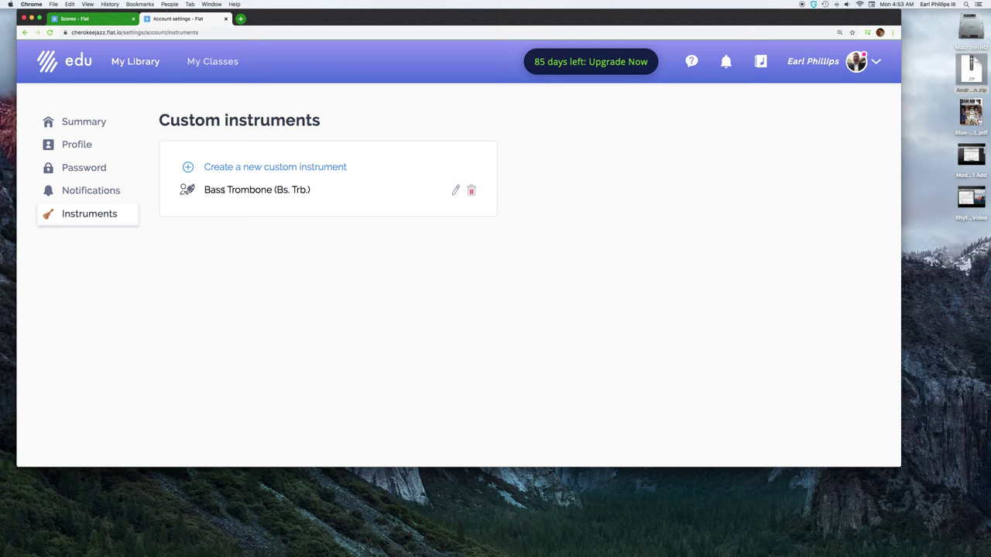
{"action": "left_click", "coordinate": [473, 191]}
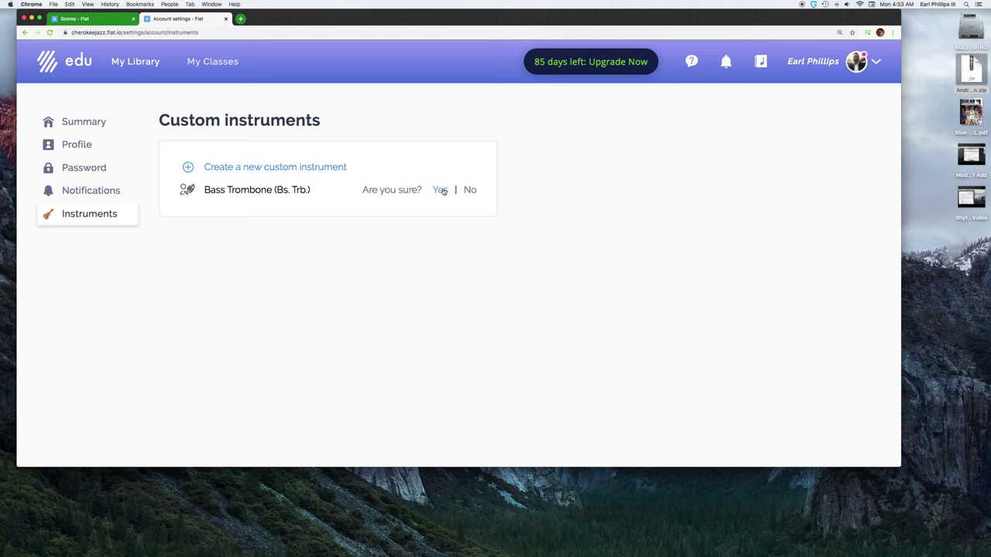
{"action": "left_click", "coordinate": [443, 191]}
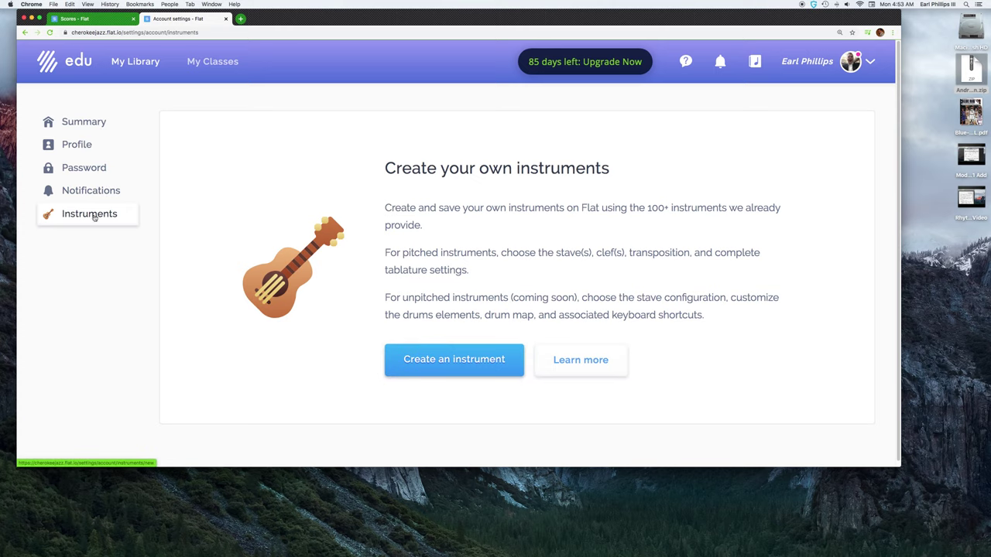
Create a new pitched custom instrument based on the Brass Trombone.
{"action": "left_click", "coordinate": [443, 362]}
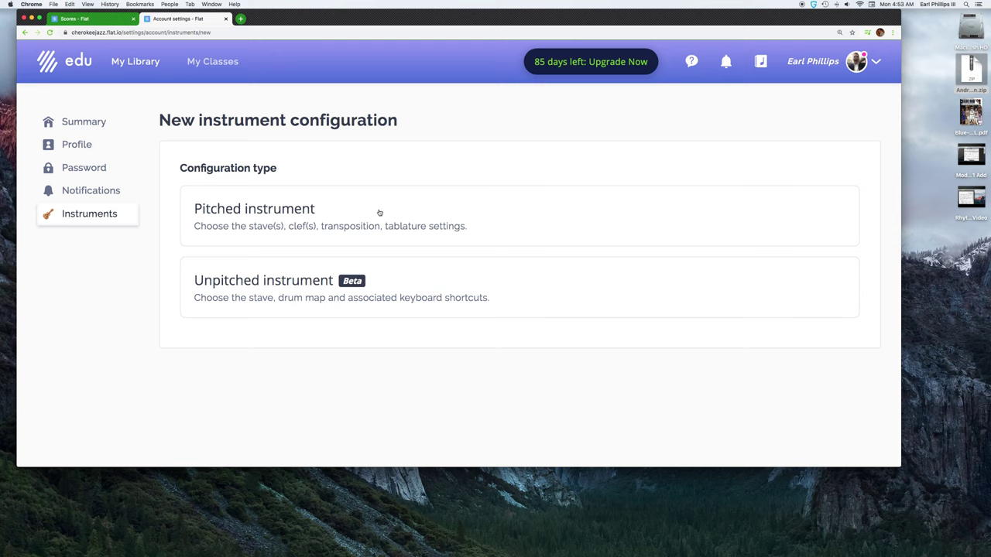
{"action": "left_click", "coordinate": [325, 212]}
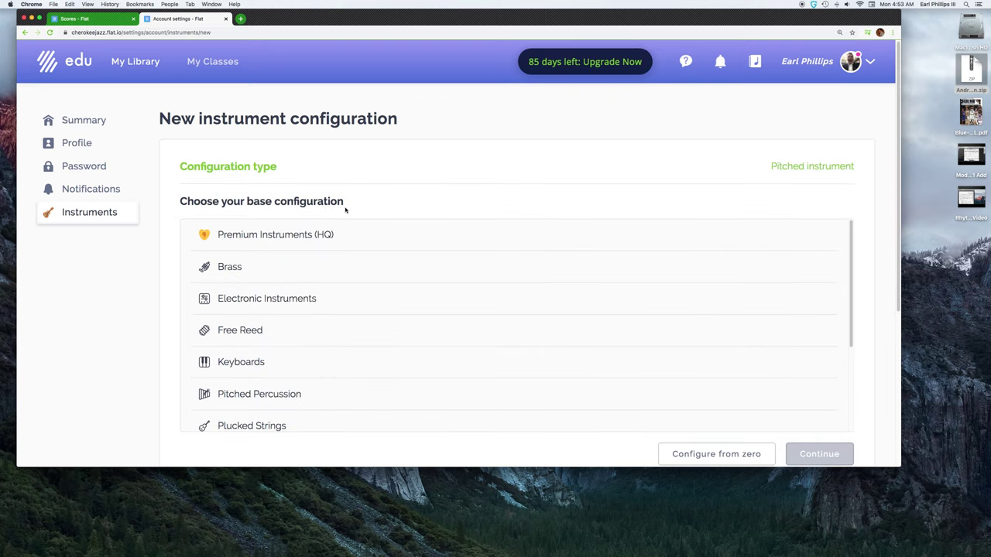
{"action": "scroll", "coordinate": [315, 250], "scroll_direction": "down", "scroll_amount": 1}
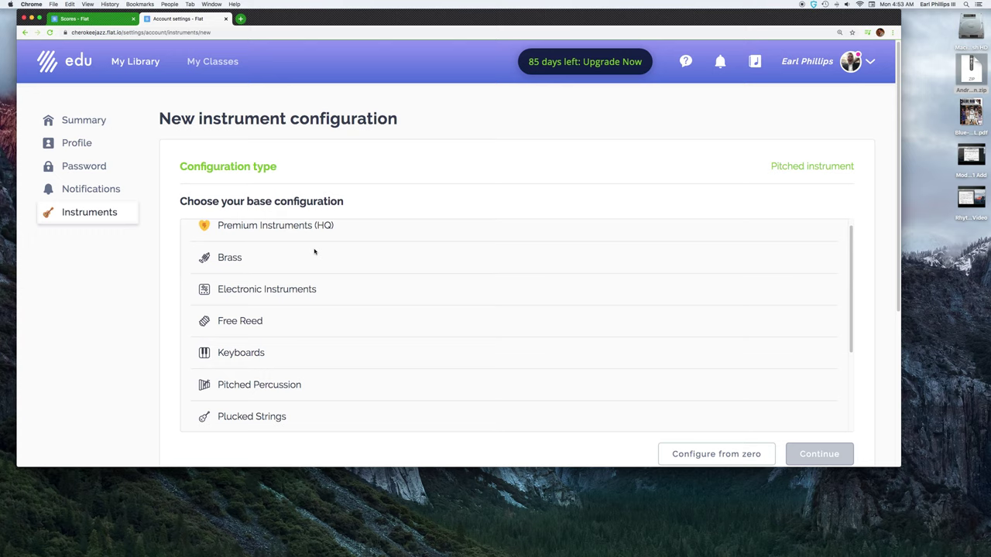
{"action": "left_click", "coordinate": [246, 260]}
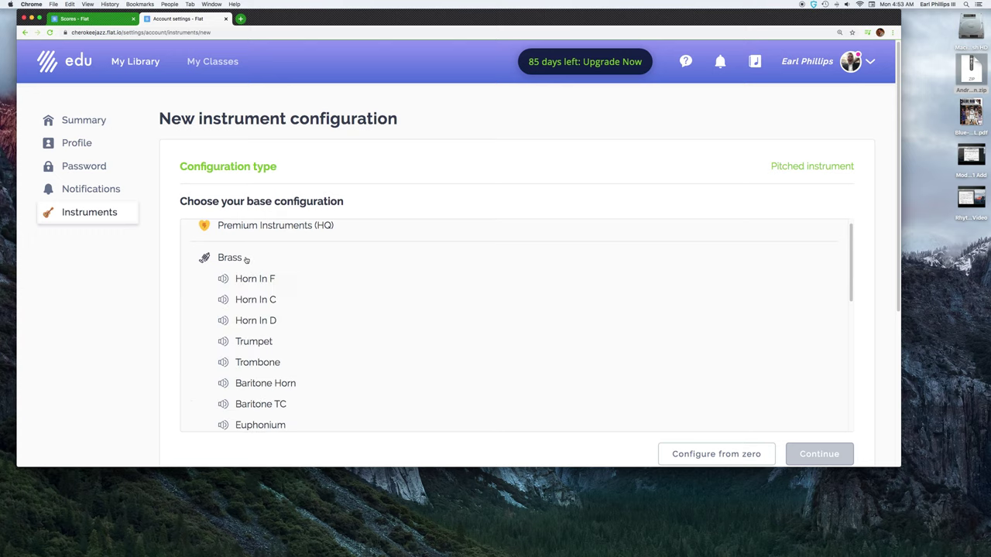
{"action": "left_click", "coordinate": [250, 362]}
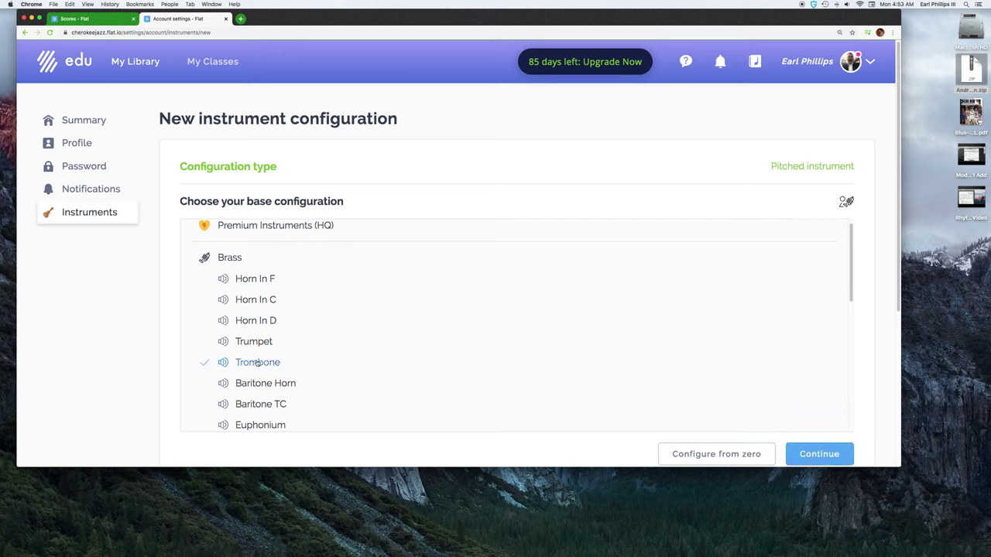
{"action": "scroll", "coordinate": [655, 349], "scroll_direction": "down", "scroll_amount": 1}
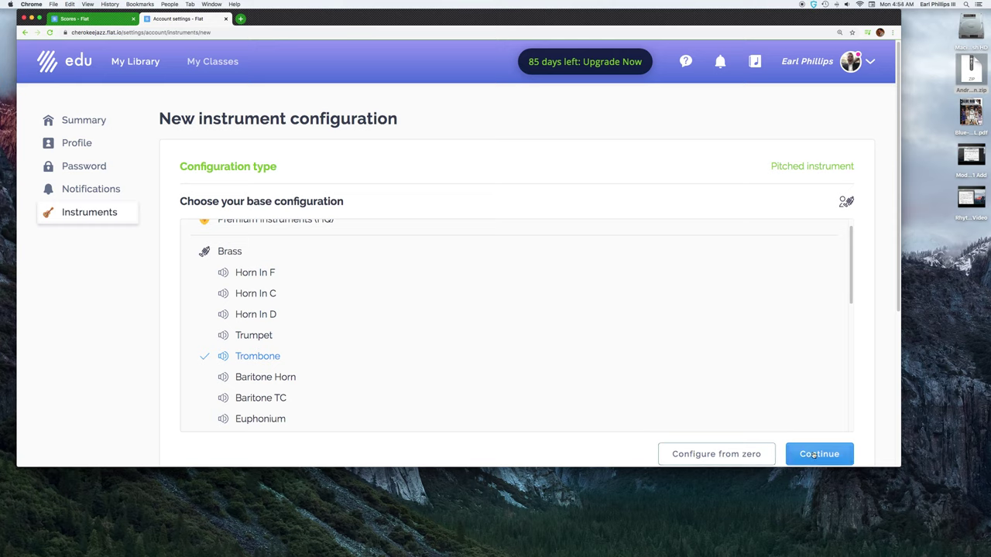
{"action": "left_click", "coordinate": [814, 454]}
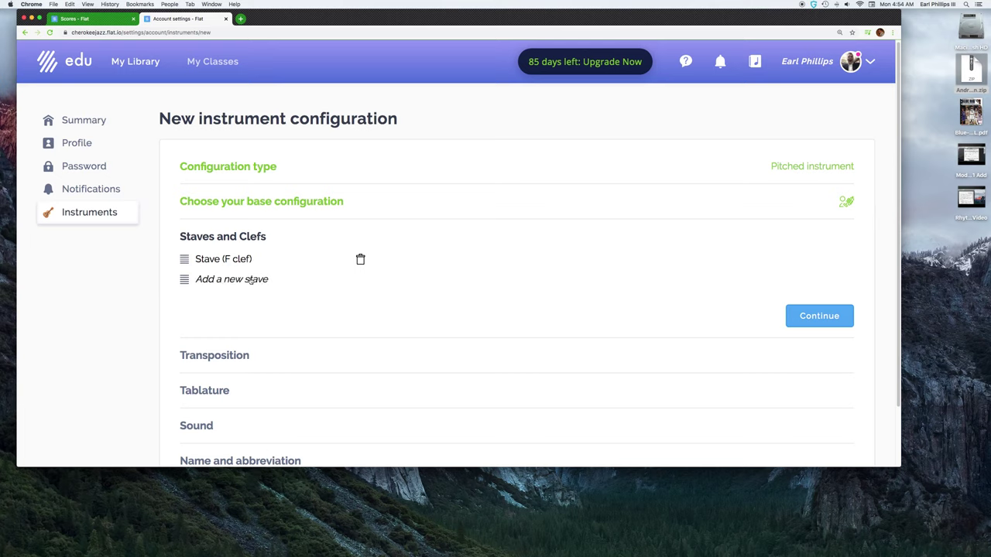
Keep one F-clef stave, C/0 transposition, no tablature, and the Trombone sound.
{"action": "left_click", "coordinate": [822, 316]}
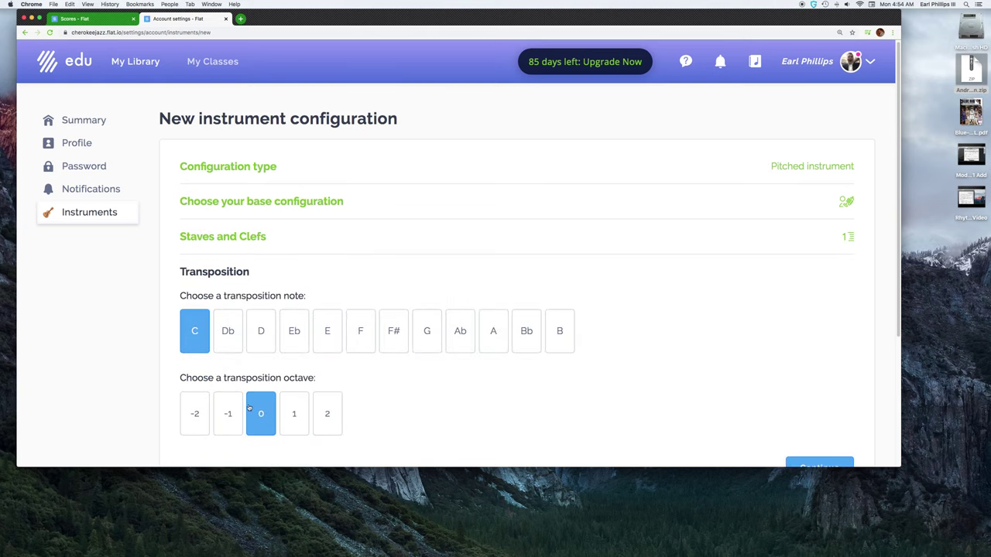
{"action": "scroll", "coordinate": [507, 380], "scroll_direction": "down", "scroll_amount": 1}
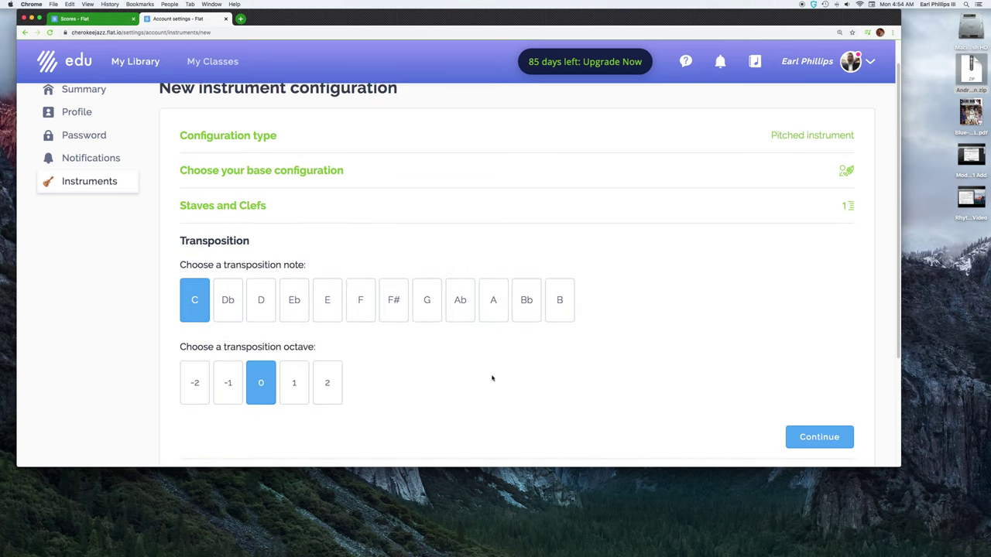
{"action": "left_click", "coordinate": [805, 442]}
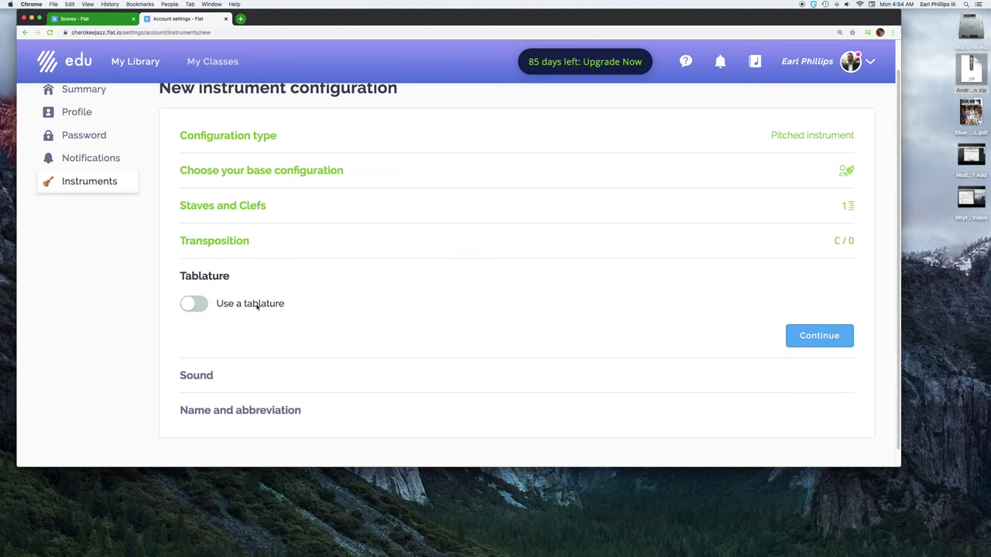
{"action": "left_click", "coordinate": [827, 340]}
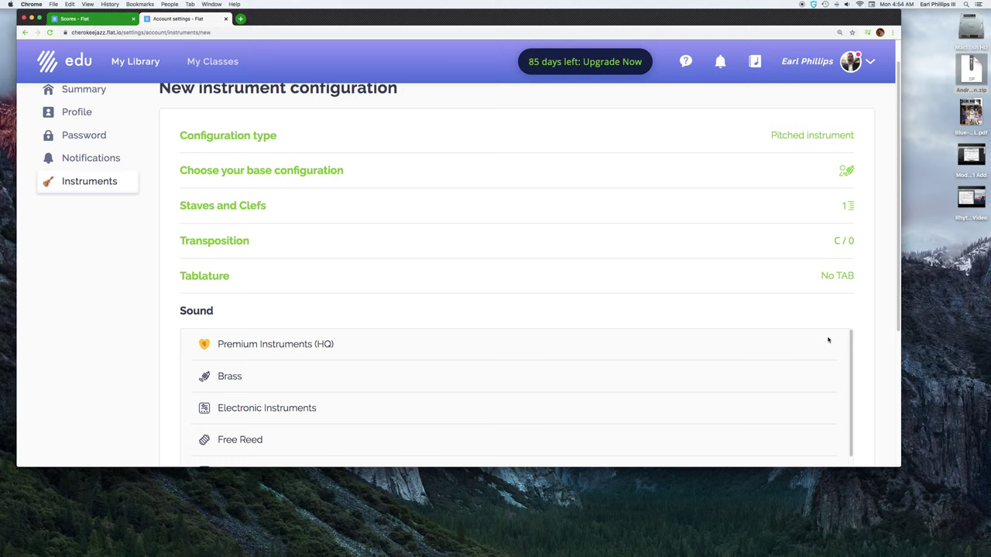
{"action": "scroll", "coordinate": [542, 358], "scroll_direction": "down", "scroll_amount": 1}
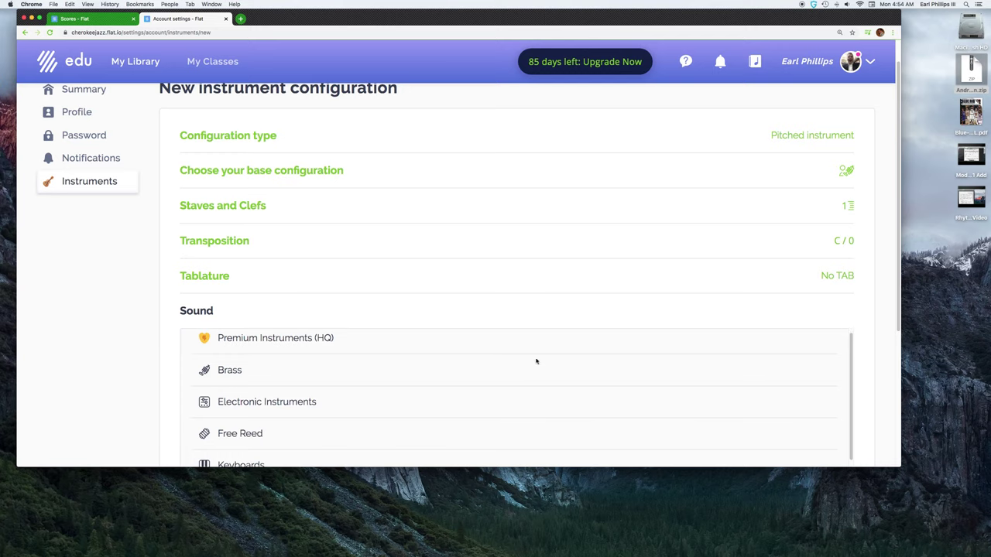
{"action": "left_click", "coordinate": [229, 370]}
{"action": "scroll", "coordinate": [305, 371], "scroll_direction": "down", "scroll_amount": 2}
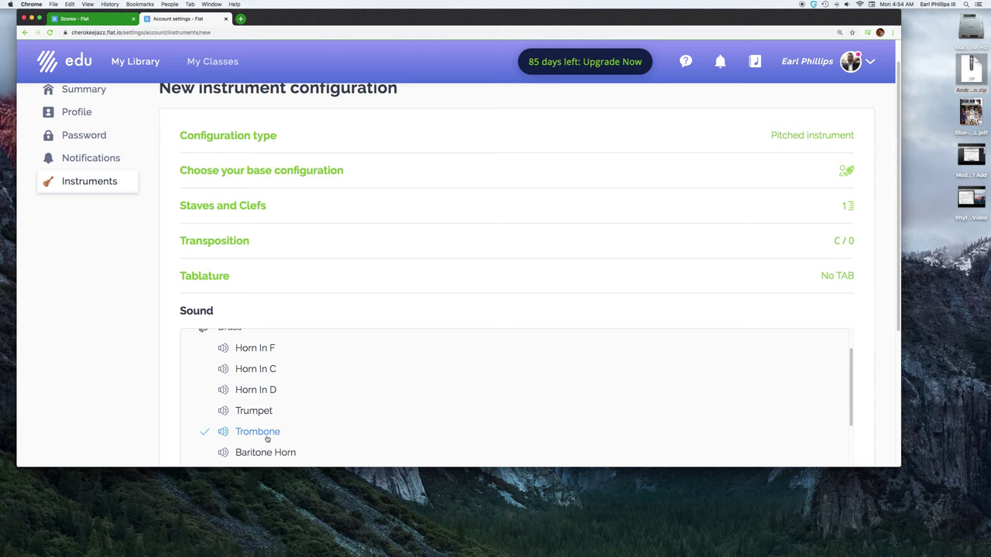
{"action": "scroll", "coordinate": [267, 436], "scroll_direction": "up", "scroll_amount": 1}
{"action": "scroll", "coordinate": [273, 431], "scroll_direction": "up", "scroll_amount": 1}
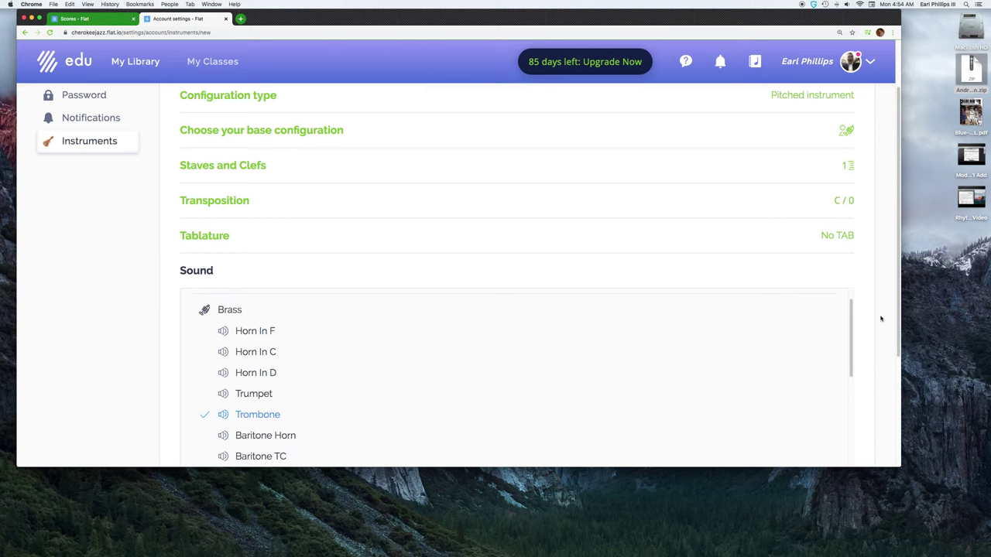
{"action": "scroll", "coordinate": [880, 318], "scroll_direction": "down", "scroll_amount": 3}
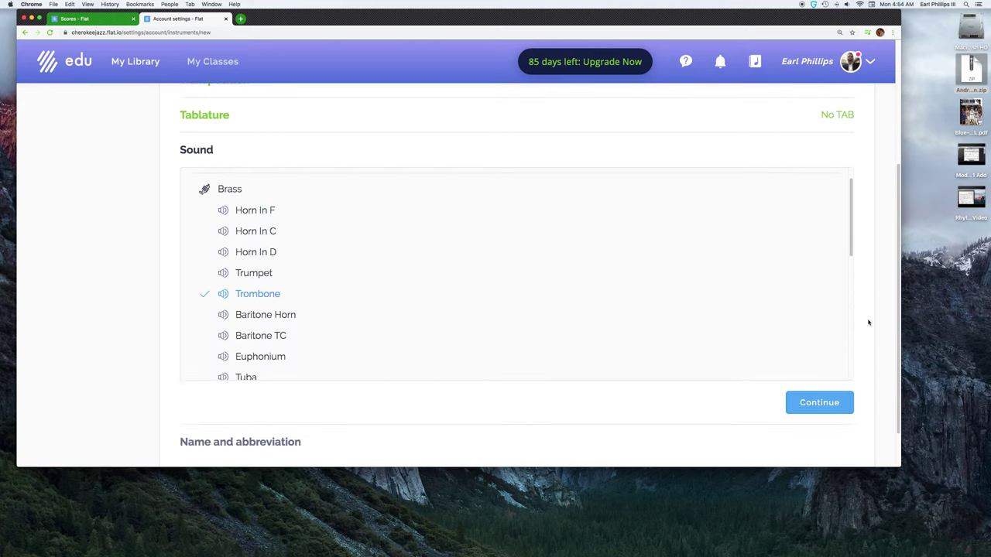
{"action": "left_click", "coordinate": [824, 400]}
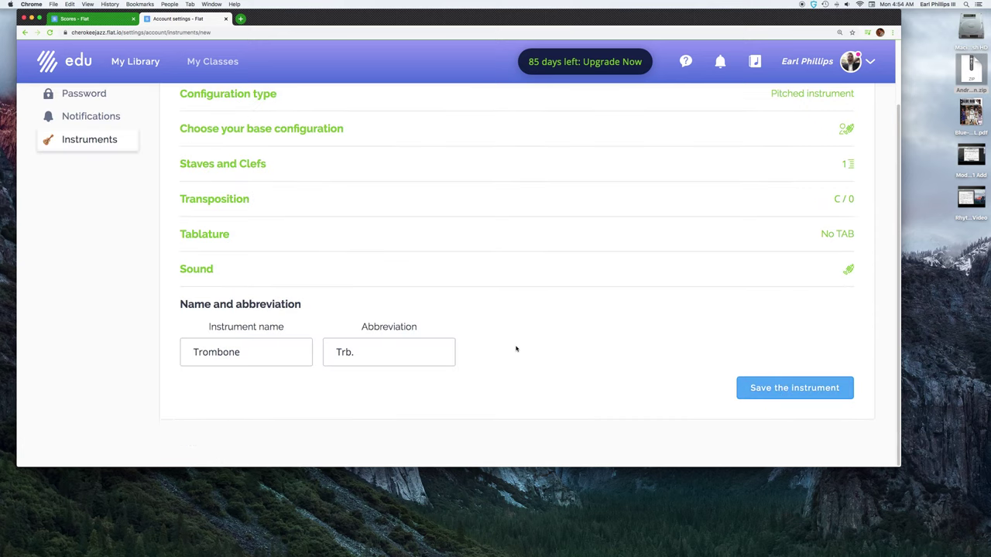
Name the instrument 'Bass Trombone' with abbreviation 'Bs. Trb.'.
{"action": "double_click", "coordinate": [252, 352]}
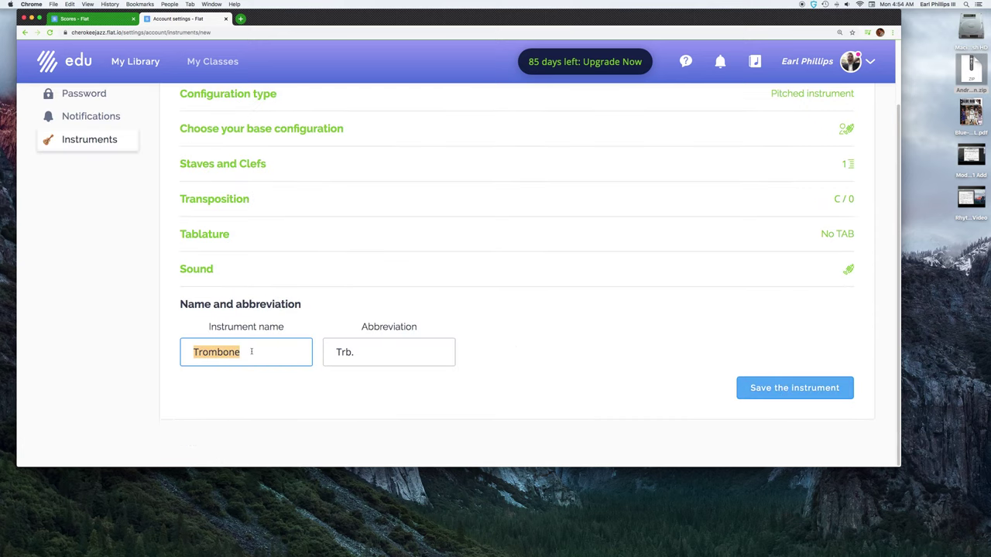
{"action": "type", "text": "Bass T"}
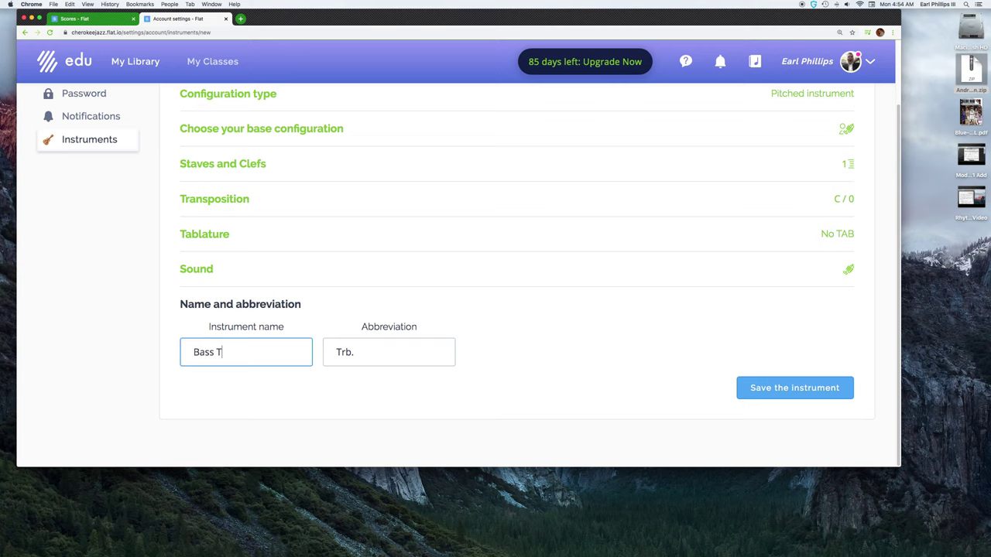
{"action": "type", "text": "rombone"}
{"action": "key", "text": "Tab"}
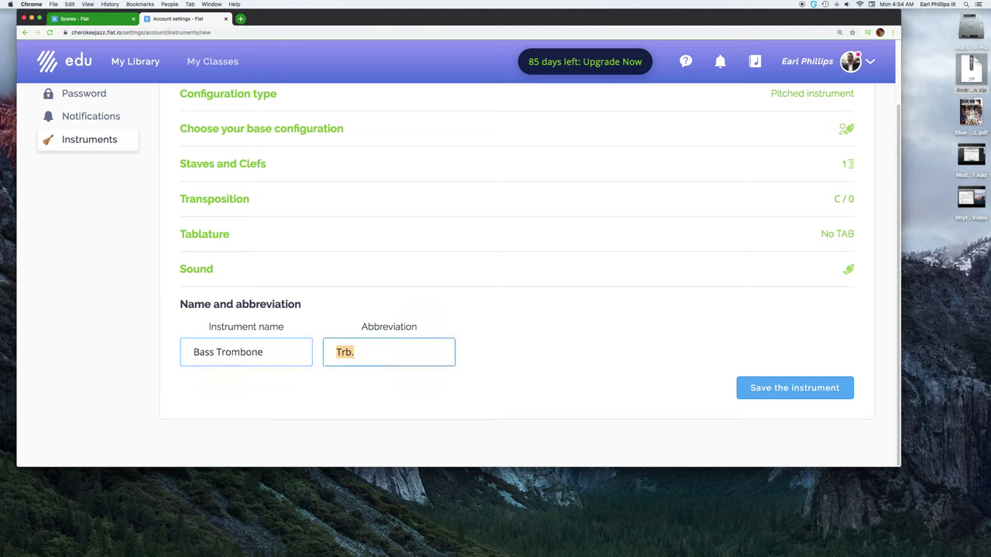
{"action": "type", "text": "Bs. Trm"}
{"action": "key", "text": "BackSpace"}
{"action": "type", "text": "b."}
Save the Bass Trombone custom instrument.
{"action": "left_click", "coordinate": [794, 393]}
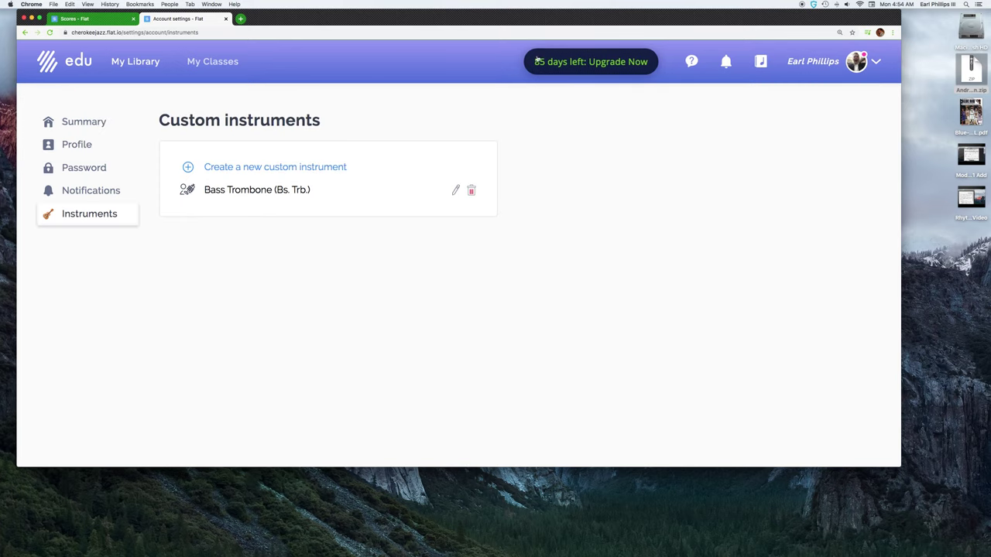
{"action": "left_click", "coordinate": [762, 62]}
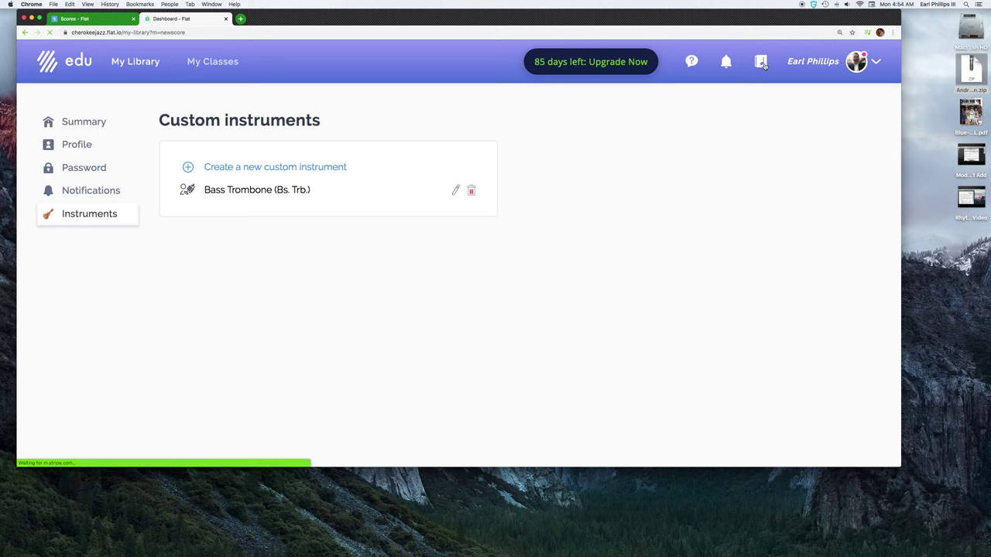
{"action": "left_click", "coordinate": [609, 159]}
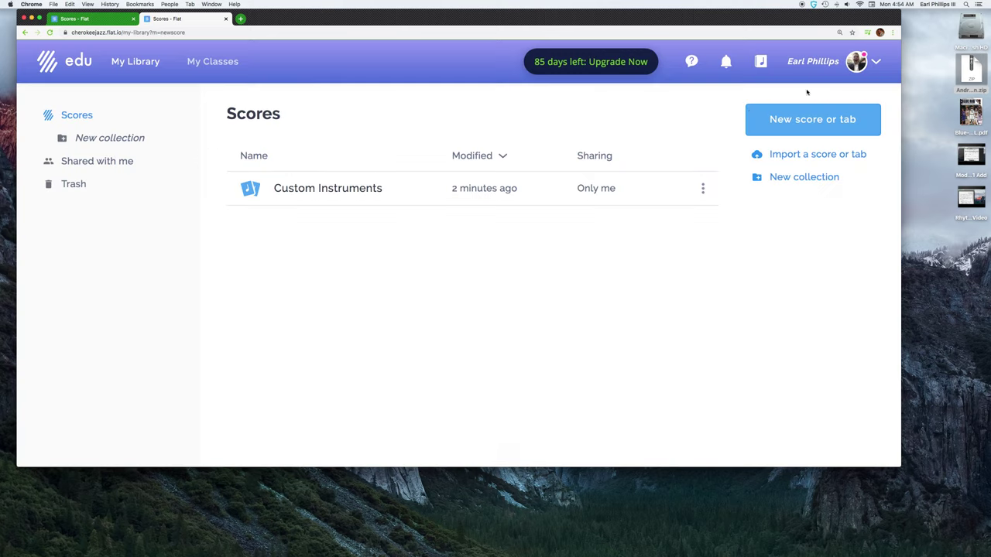
Return to the scores list and open the Custom Instruments score.
{"action": "left_click", "coordinate": [878, 63]}
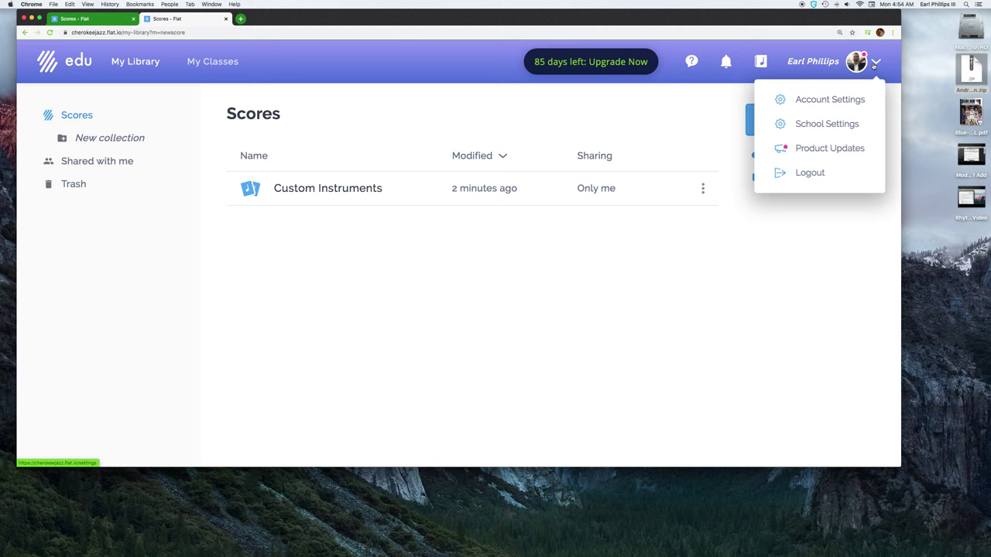
{"action": "left_click", "coordinate": [860, 62]}
{"action": "left_click", "coordinate": [851, 64]}
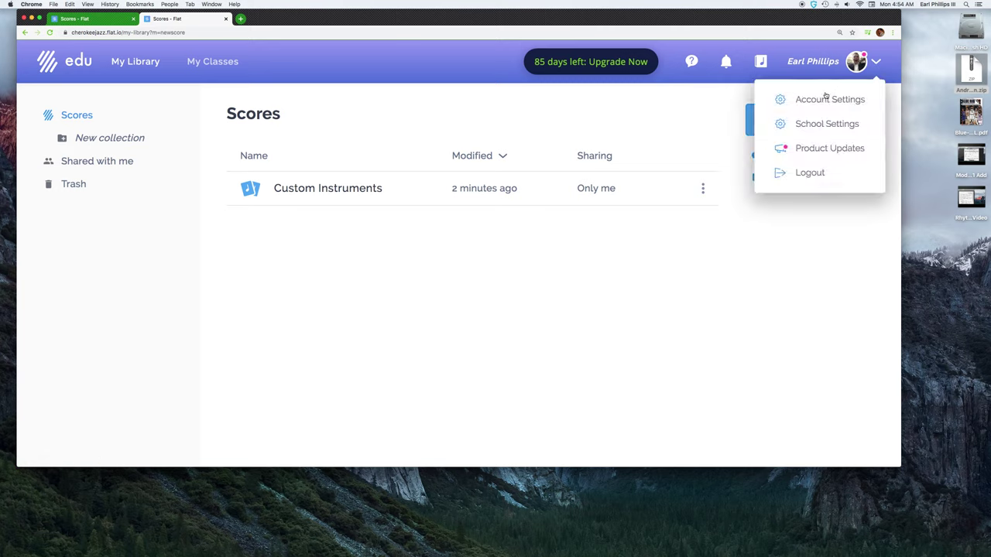
{"action": "left_click", "coordinate": [810, 64]}
{"action": "left_click", "coordinate": [810, 64]}
{"action": "left_click", "coordinate": [679, 116]}
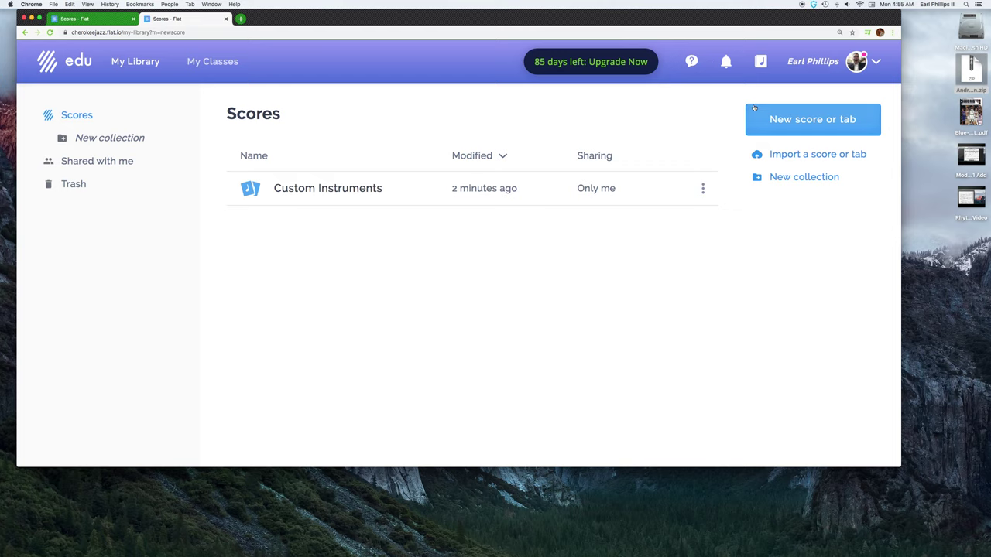
{"action": "left_click", "coordinate": [150, 68]}
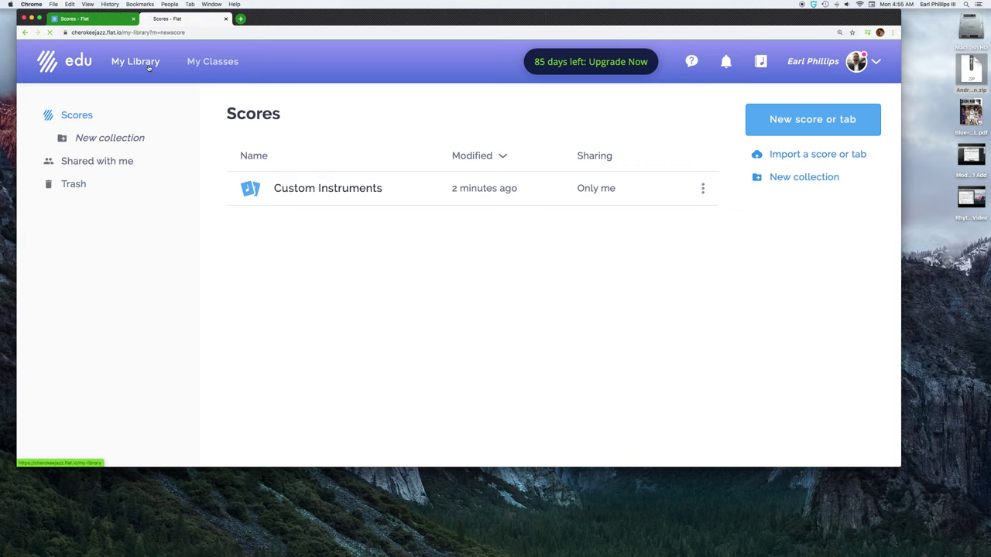
{"action": "left_click", "coordinate": [326, 191]}
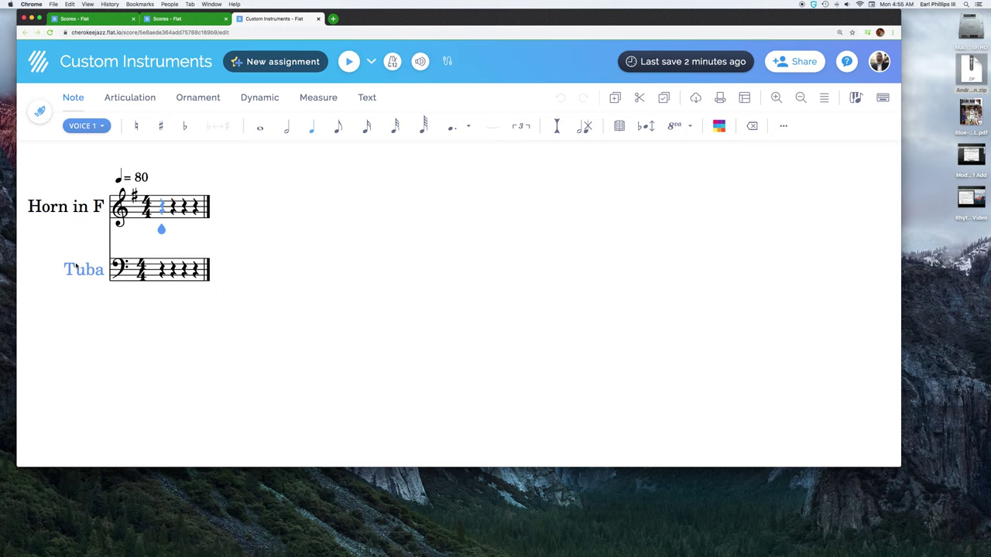
Show the score's Instruments settings and briefly drag Horn in F out of place and back.
{"action": "left_click", "coordinate": [89, 209]}
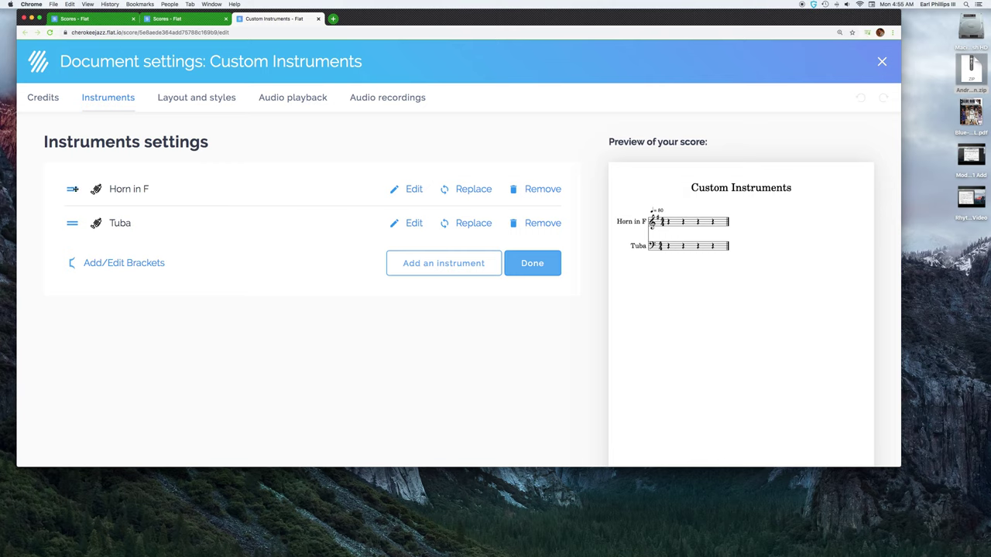
{"action": "mouse_move", "coordinate": [72, 188]}
{"action": "left_mouse_down"}
{"action": "mouse_move", "coordinate": [75, 167]}
{"action": "mouse_move", "coordinate": [75, 230]}
{"action": "mouse_move", "coordinate": [73, 186]}
{"action": "left_mouse_up"}
Add the custom Bass Trombone and move it between Horn in F and Tuba.
{"action": "left_click", "coordinate": [447, 265]}
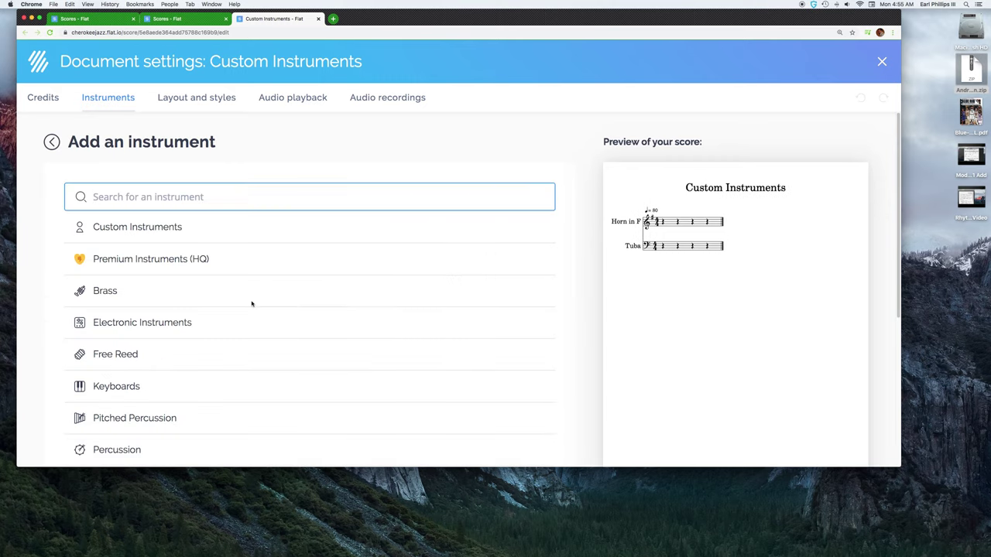
{"action": "left_click", "coordinate": [127, 231]}
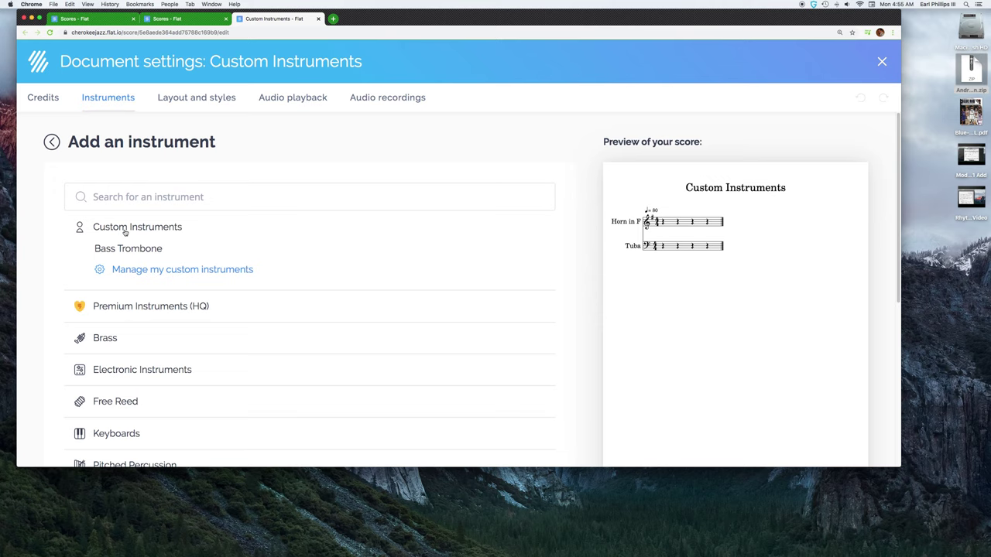
{"action": "left_click", "coordinate": [130, 254]}
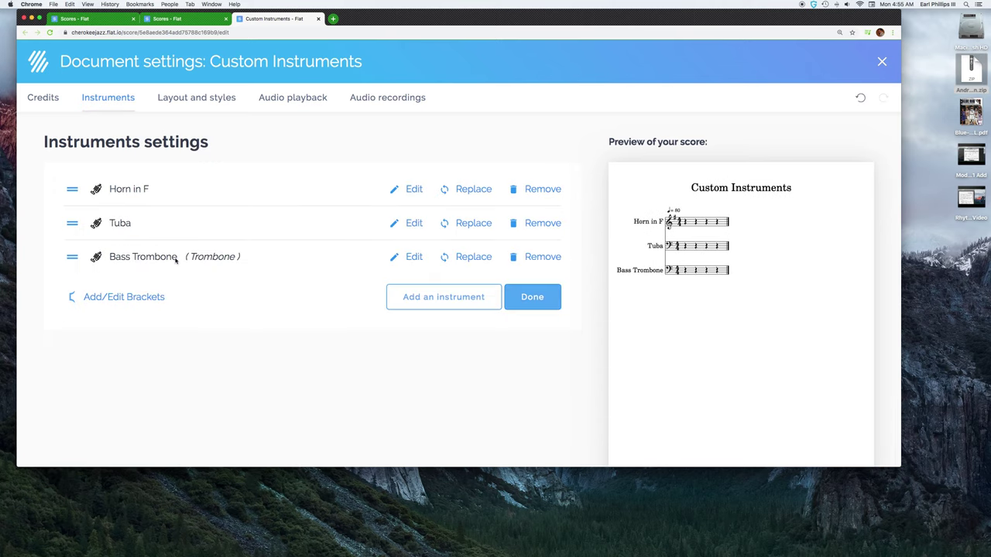
{"action": "left_click_drag", "start_coordinate": [72, 256], "coordinate": [86, 226]}
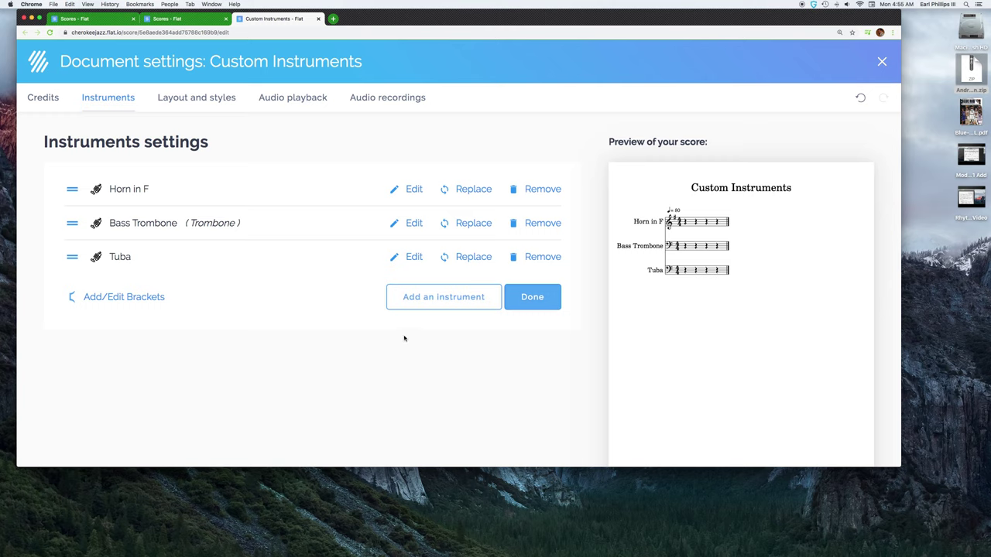
Look over the Horn in F part settings, then close the score.
{"action": "left_click", "coordinate": [414, 194]}
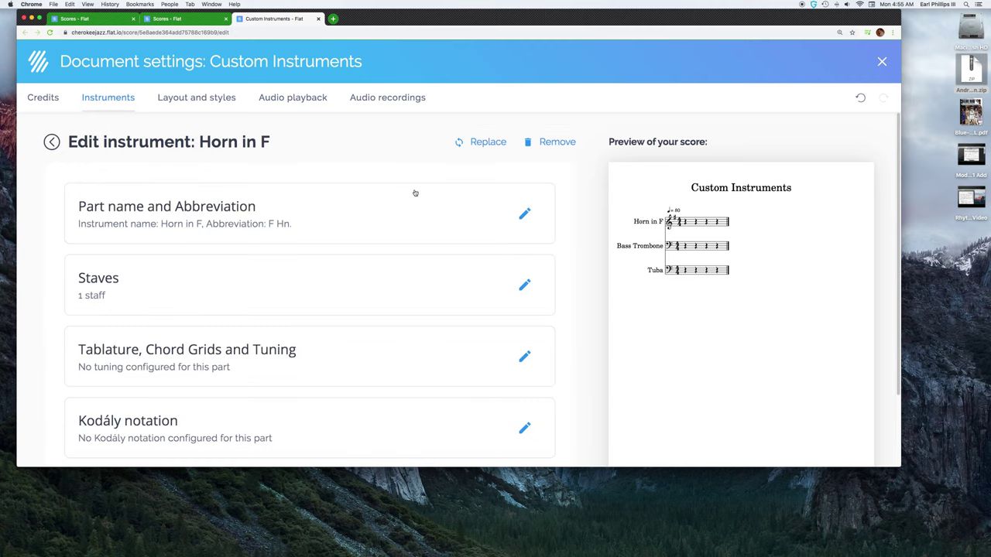
{"action": "scroll", "coordinate": [317, 213], "scroll_direction": "down", "scroll_amount": 1}
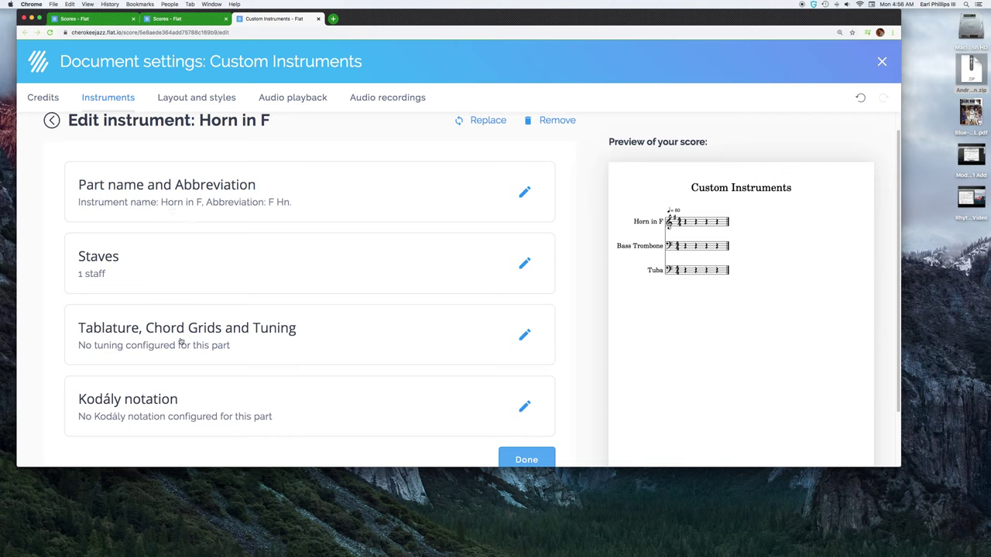
{"action": "scroll", "coordinate": [343, 405], "scroll_direction": "up", "scroll_amount": 1}
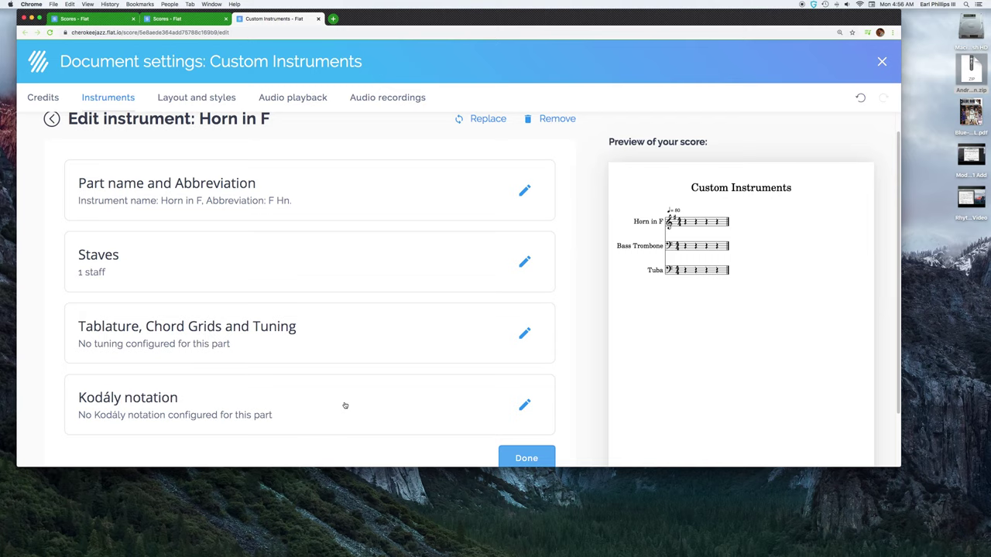
{"action": "left_click", "coordinate": [318, 19]}
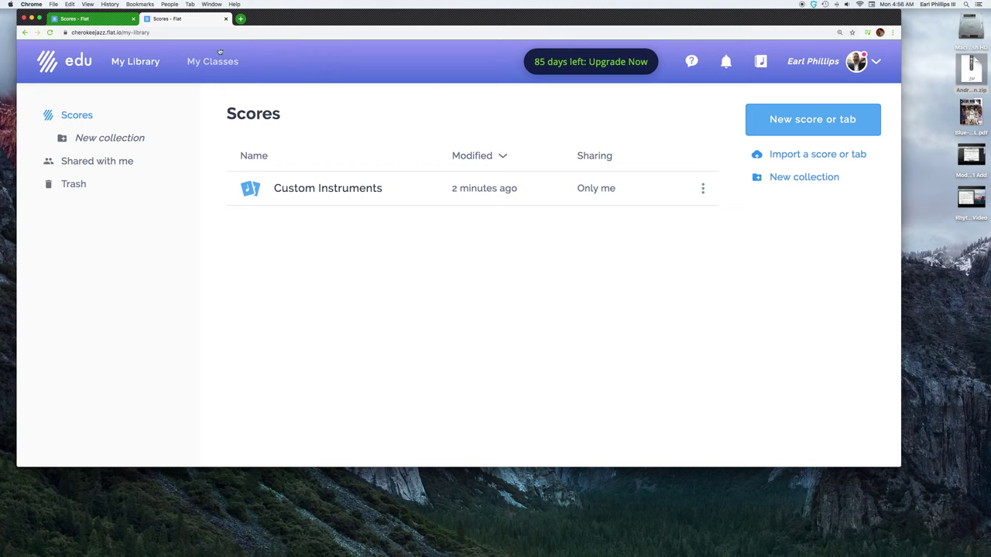
Open Custom Instruments from My Library and show its Instruments settings.
{"action": "left_click", "coordinate": [303, 190]}
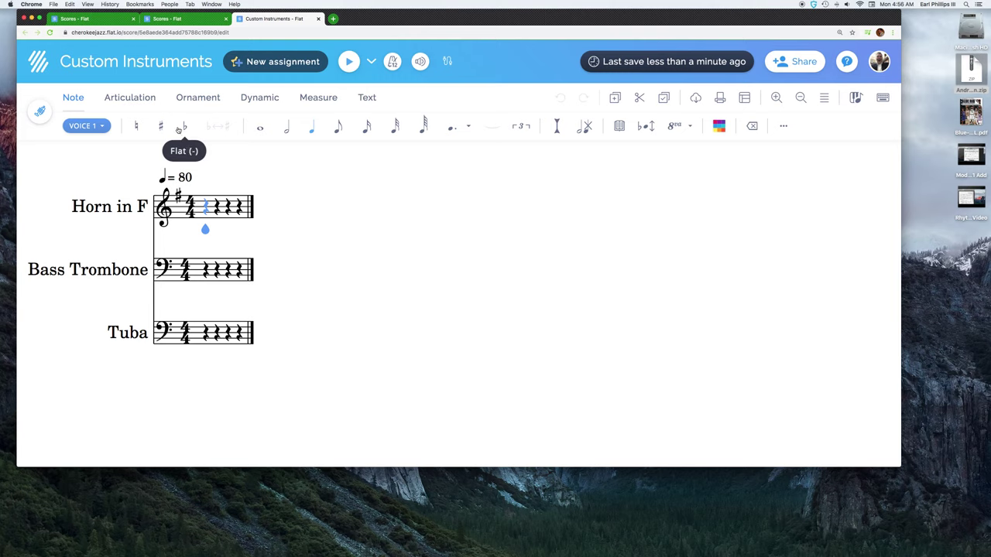
{"action": "left_click", "coordinate": [126, 270]}
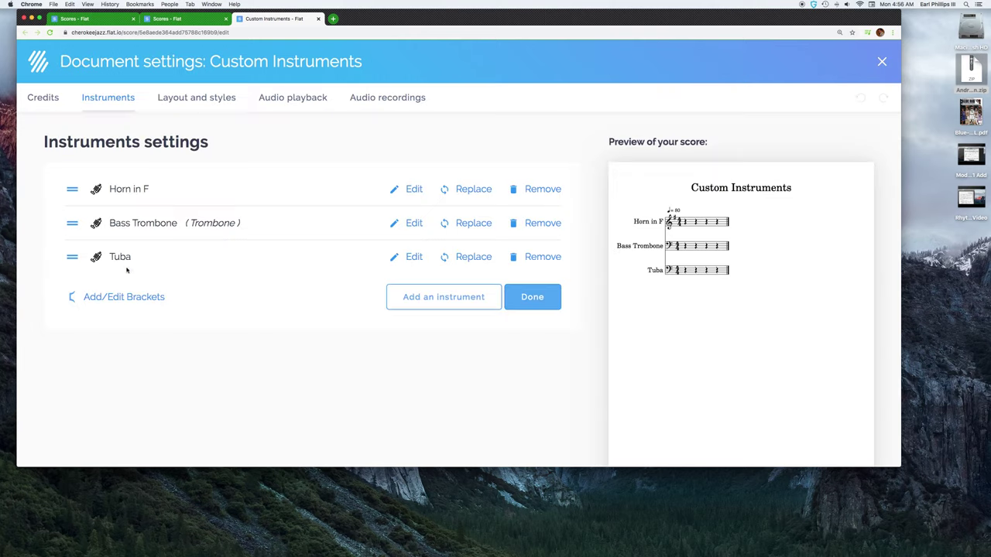
Replace the Tuba part with Electric Bass from the Plucked Strings group.
{"action": "left_click", "coordinate": [465, 260]}
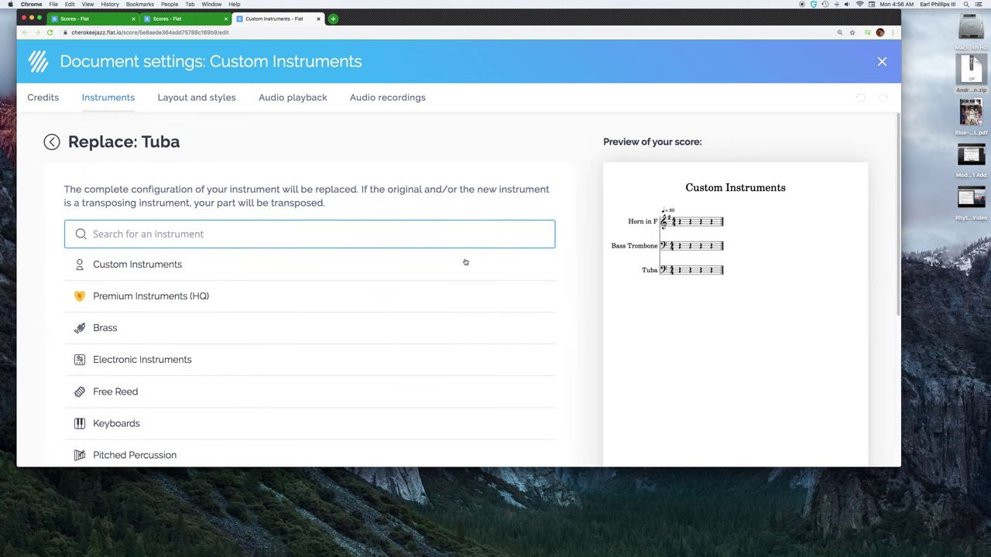
{"action": "scroll", "coordinate": [270, 323], "scroll_direction": "down", "scroll_amount": 2}
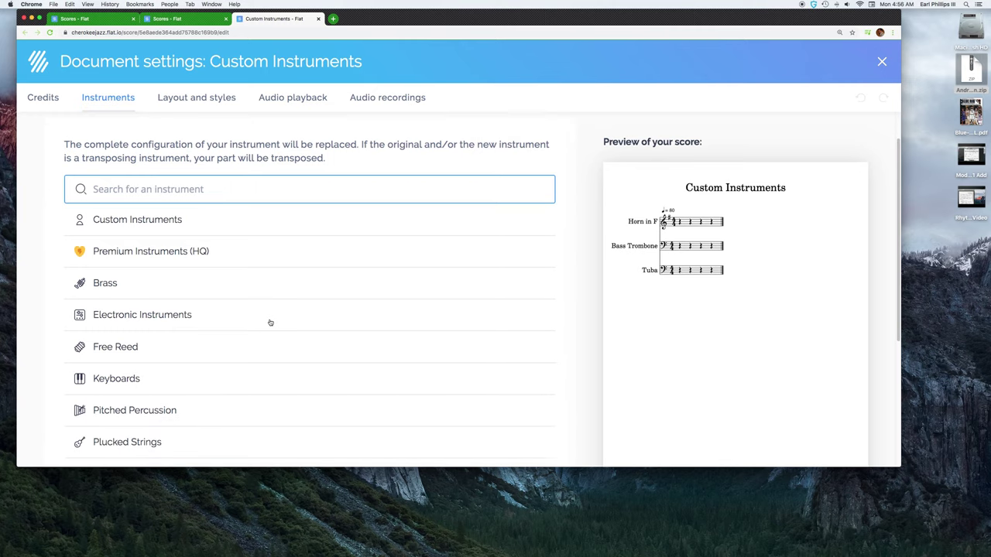
{"action": "scroll", "coordinate": [270, 323], "scroll_direction": "down", "scroll_amount": 1}
{"action": "left_click", "coordinate": [128, 410]}
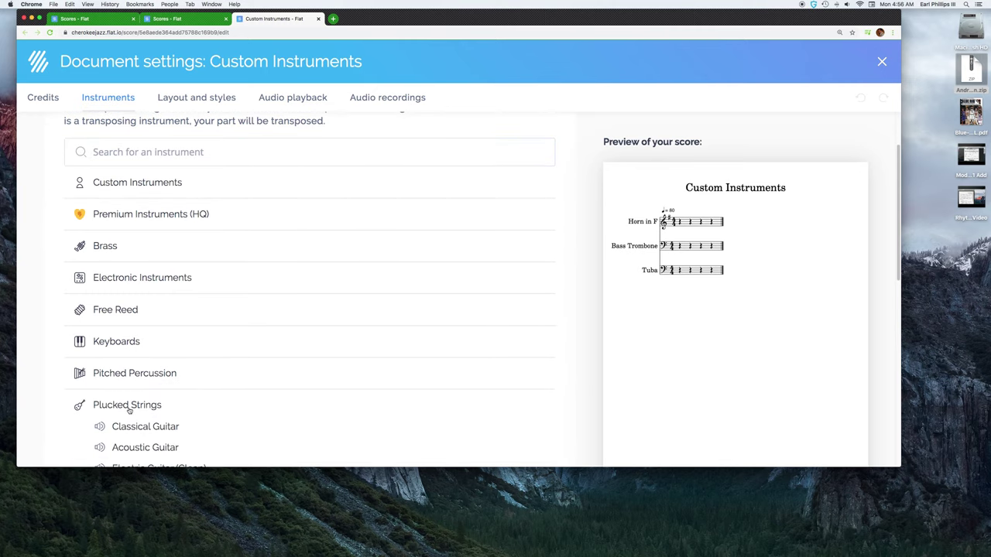
{"action": "scroll", "coordinate": [158, 406], "scroll_direction": "down", "scroll_amount": 2}
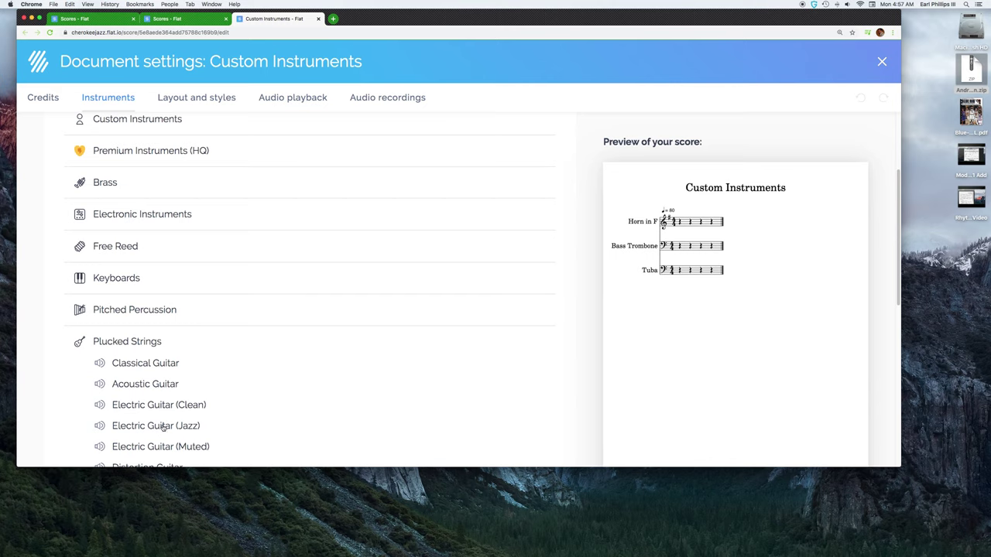
{"action": "scroll", "coordinate": [161, 418], "scroll_direction": "down", "scroll_amount": 5}
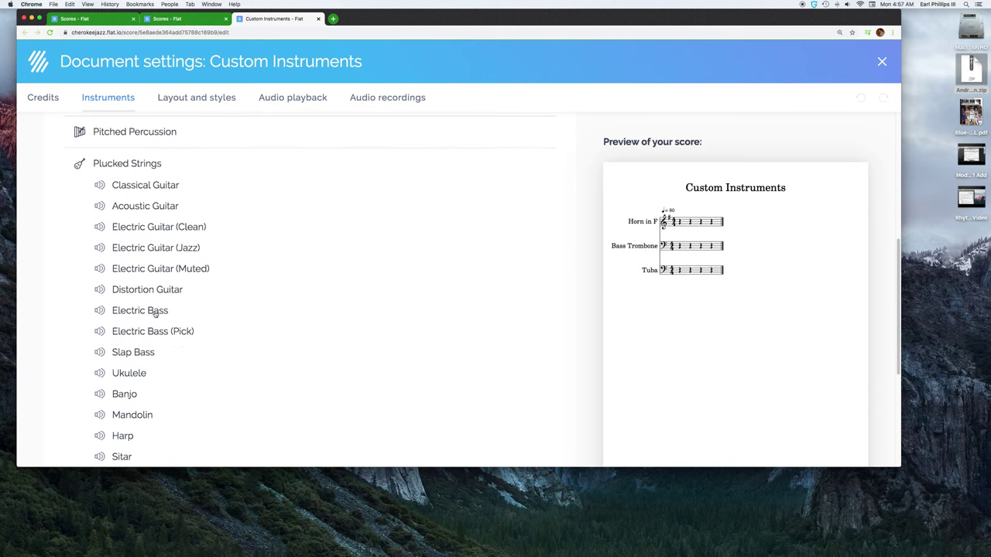
{"action": "left_click", "coordinate": [140, 310]}
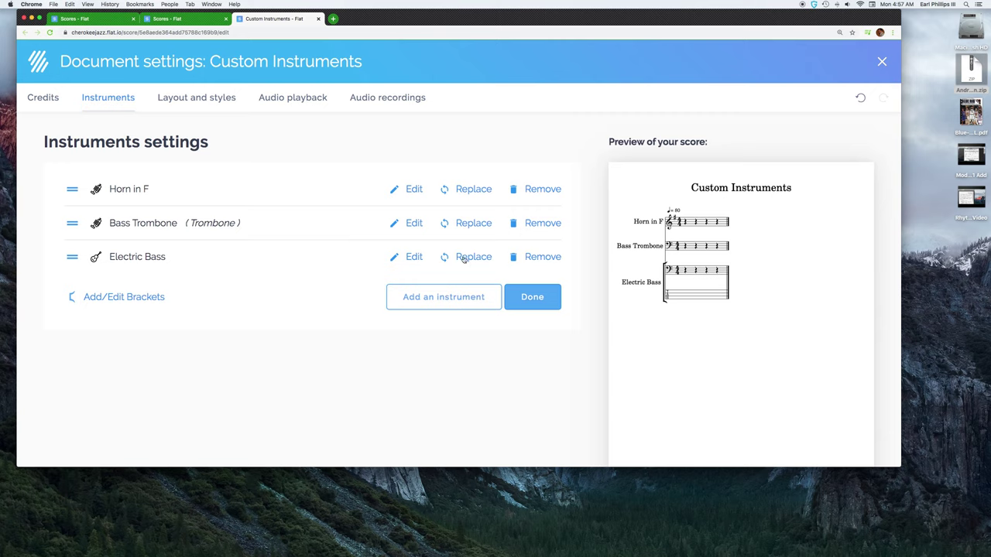
In the Electric Bass part's Tablature, Chord Grids and Tuning settings, turn off 'Use a tablature' and save.
{"action": "left_click", "coordinate": [412, 257]}
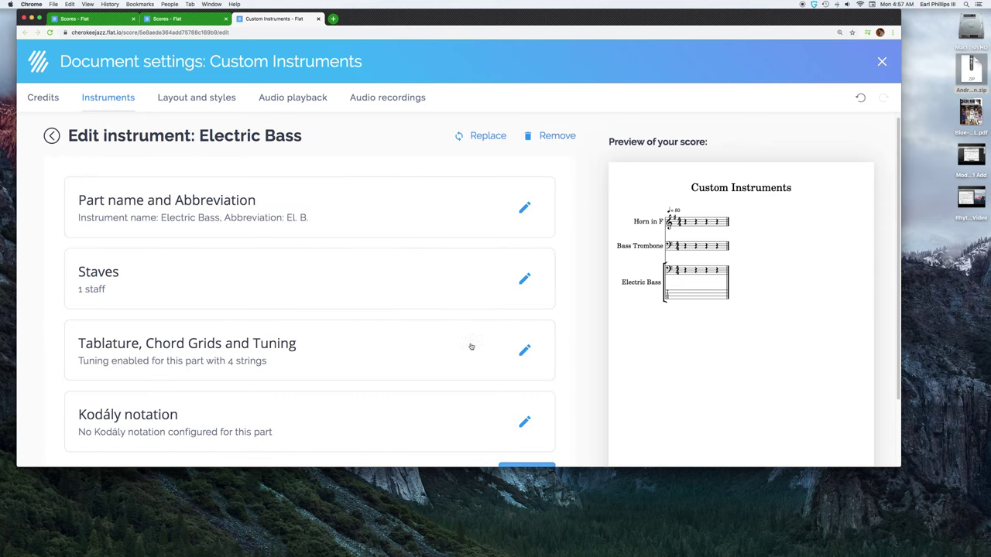
{"action": "left_click", "coordinate": [524, 352]}
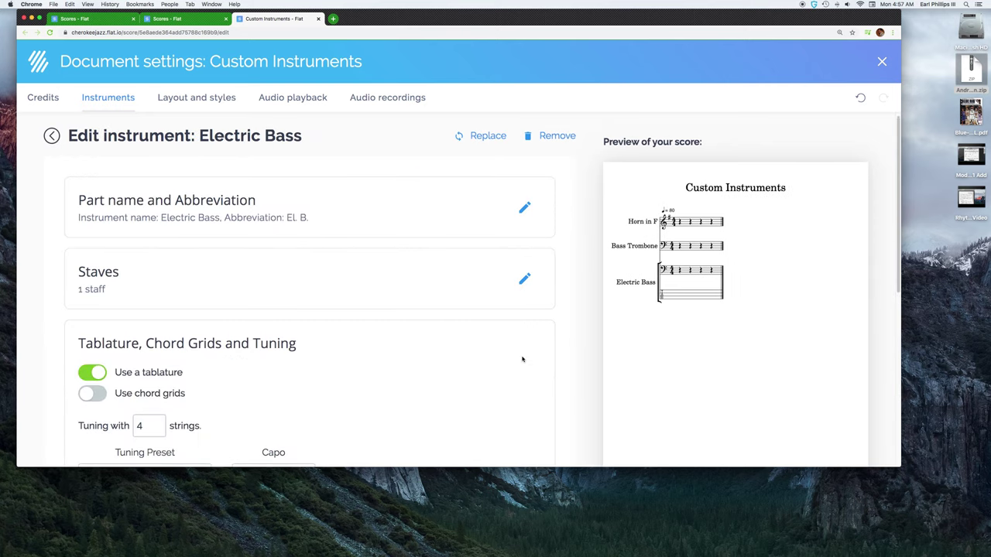
{"action": "left_click", "coordinate": [93, 376]}
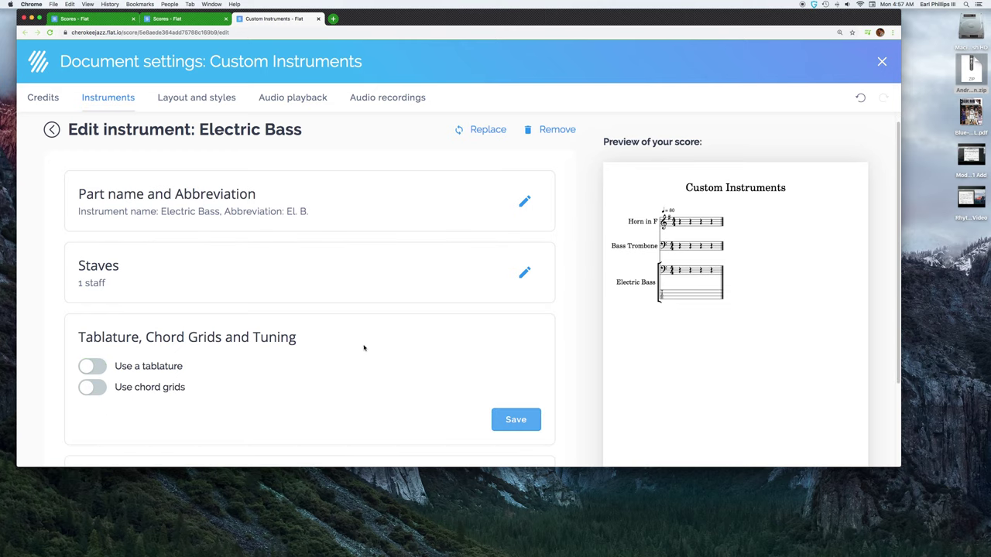
{"action": "left_click", "coordinate": [536, 422]}
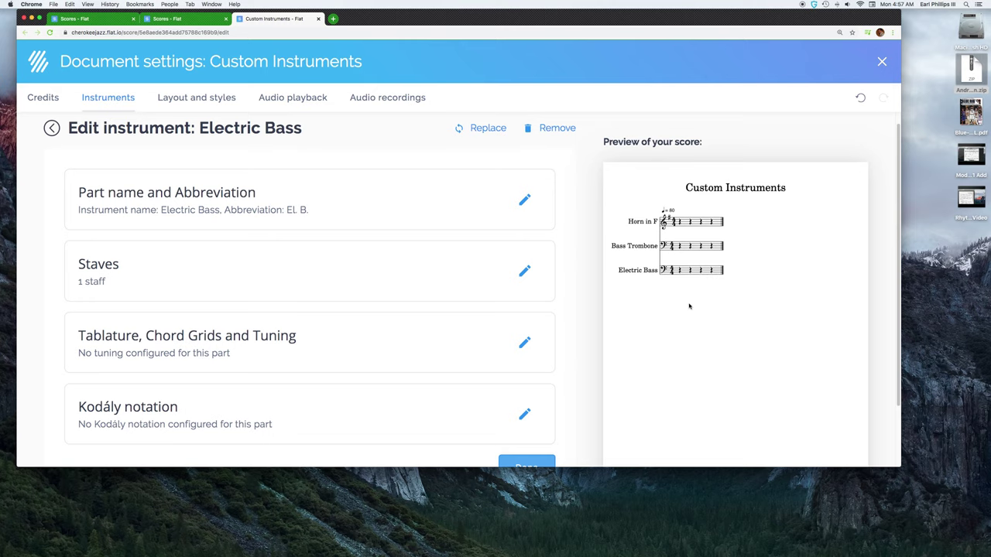
{"action": "scroll", "coordinate": [376, 367], "scroll_direction": "down", "scroll_amount": 2}
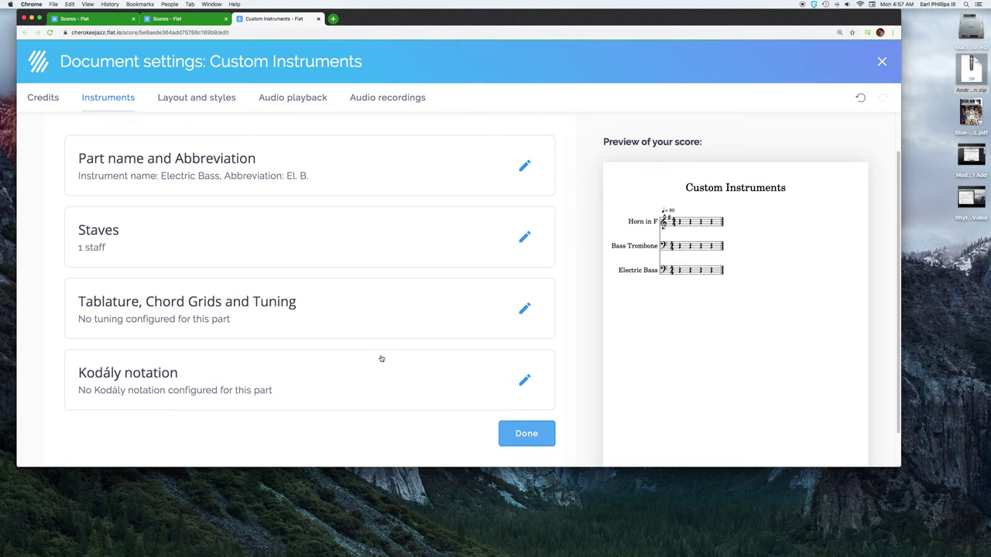
{"action": "scroll", "coordinate": [325, 328], "scroll_direction": "up", "scroll_amount": 1}
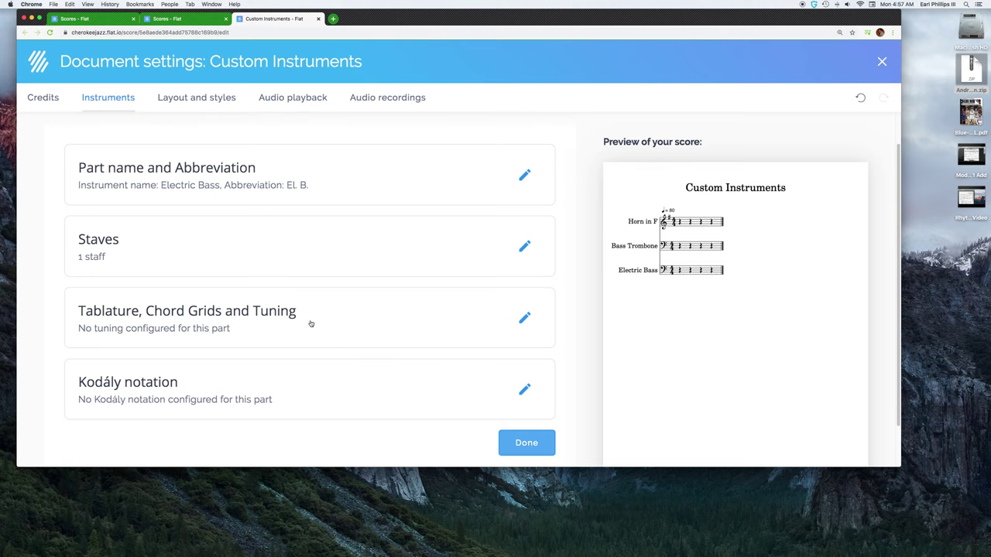